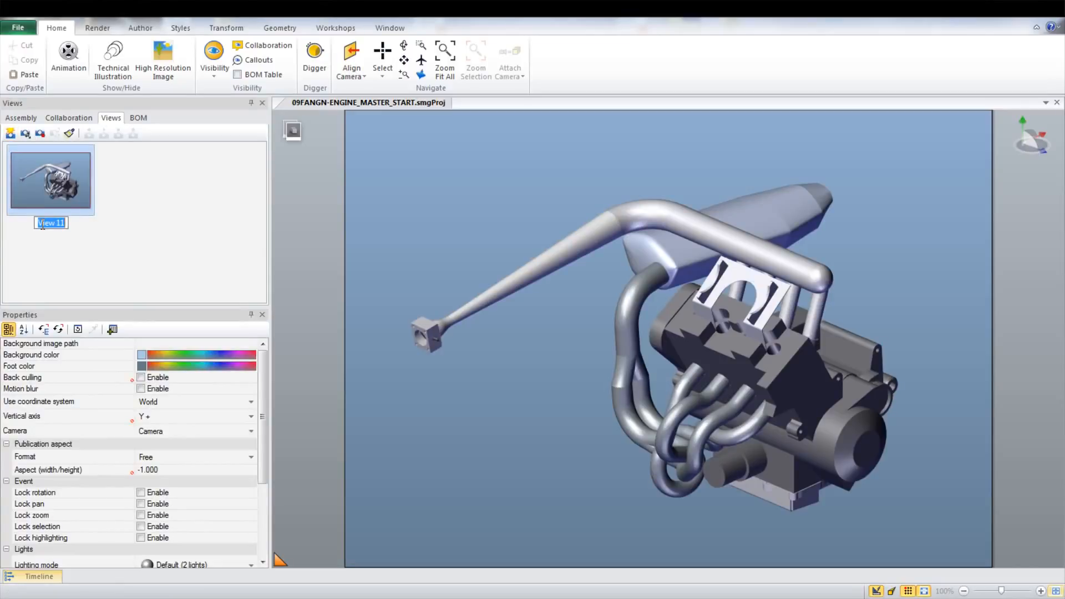
Rename the captured full-engine view as Final Assembly.
text(Final Assembly)
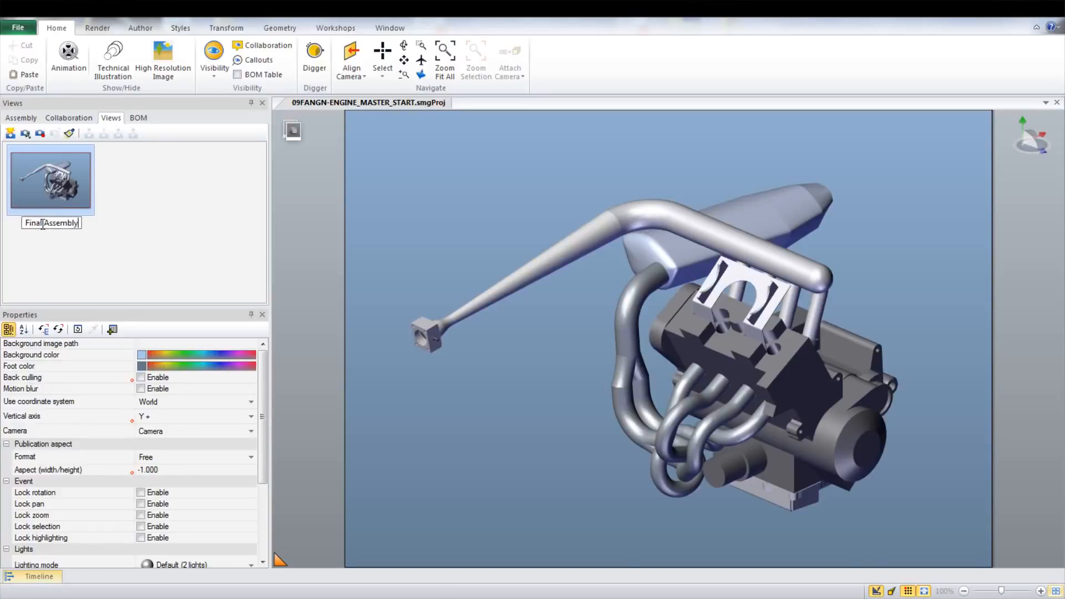
key(Return)
click(61, 238)
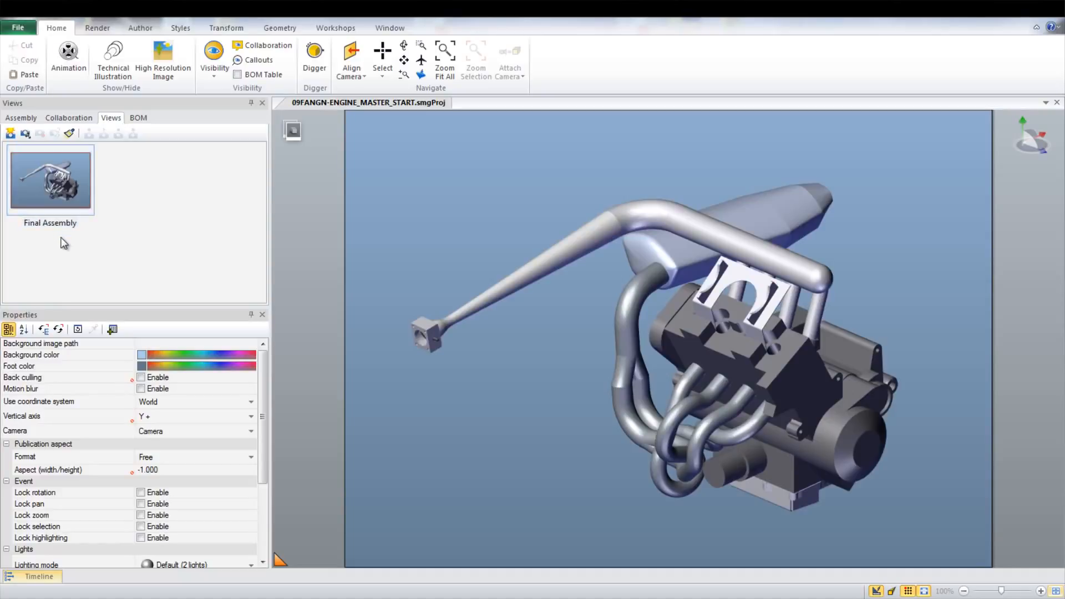
Show only the four header cylinder 1 pipe pieces, parts 1 to 4, hiding the main body and all other engine components.
click(22, 118)
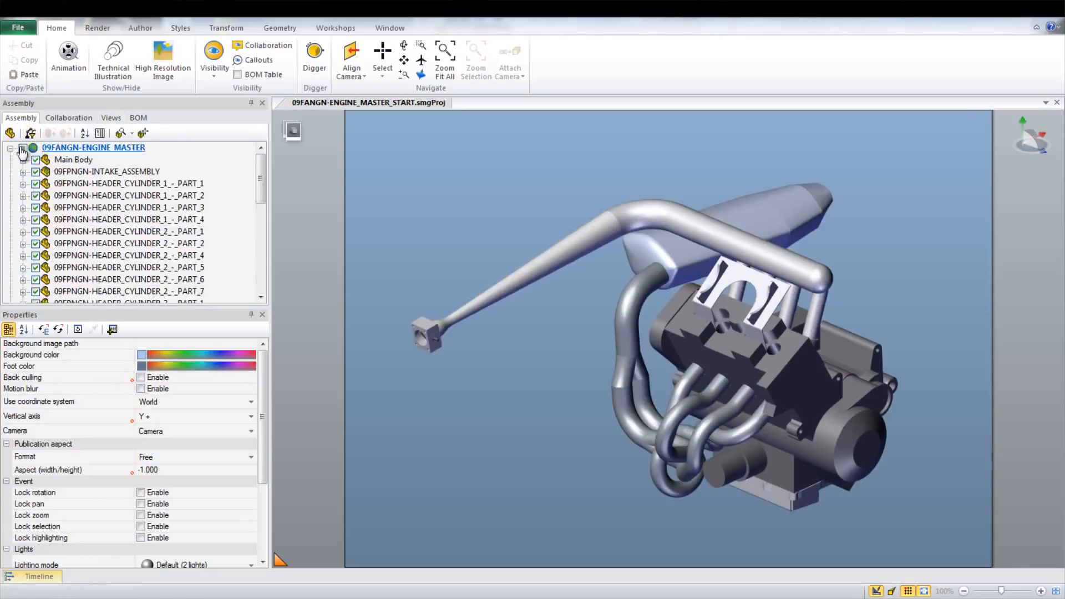
click(23, 148)
click(35, 160)
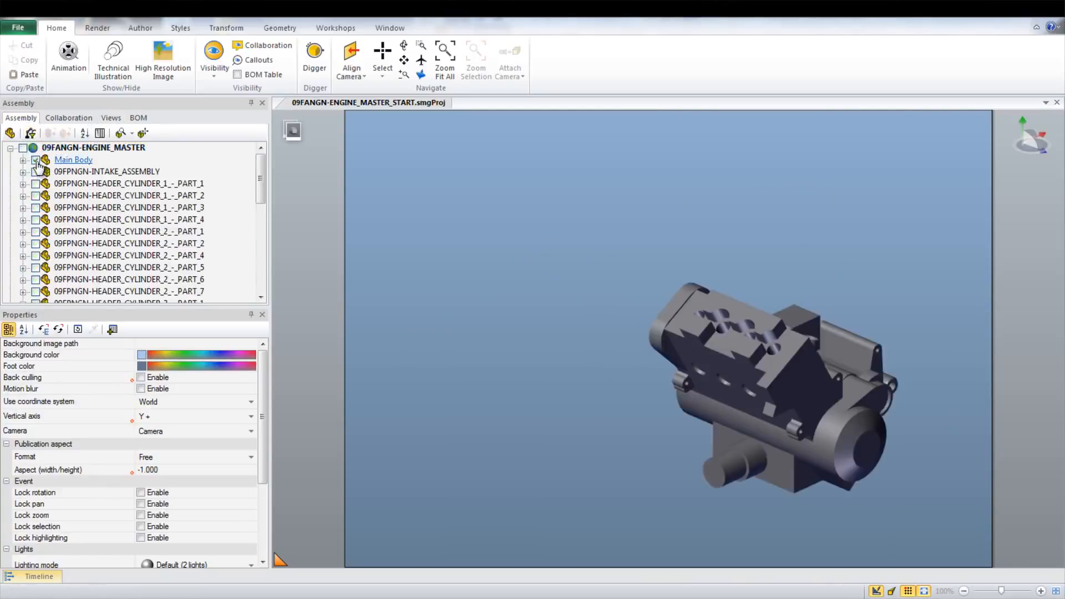
click(35, 184)
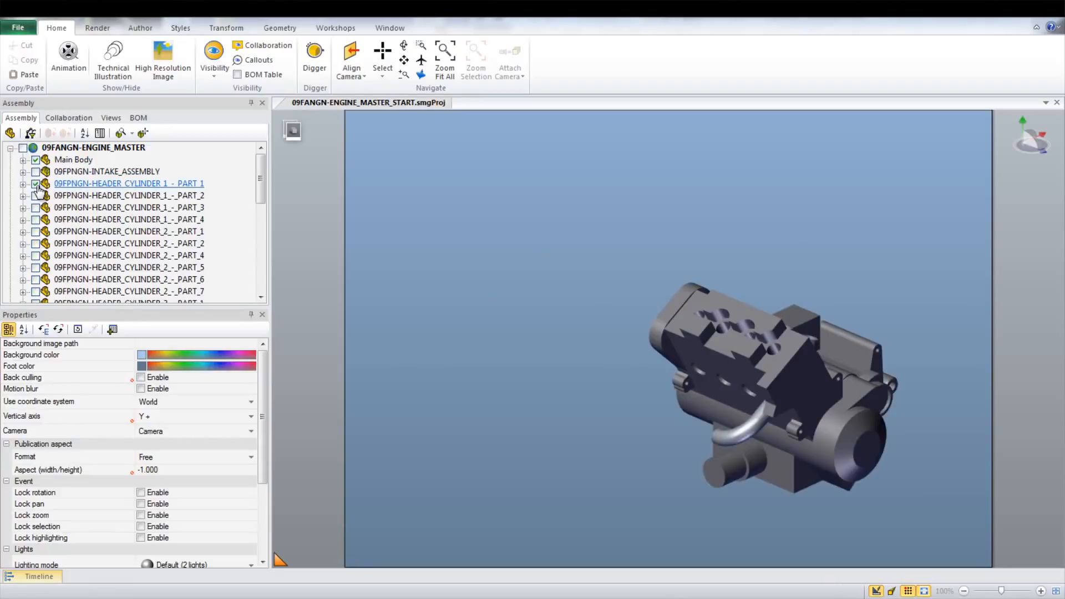
click(36, 196)
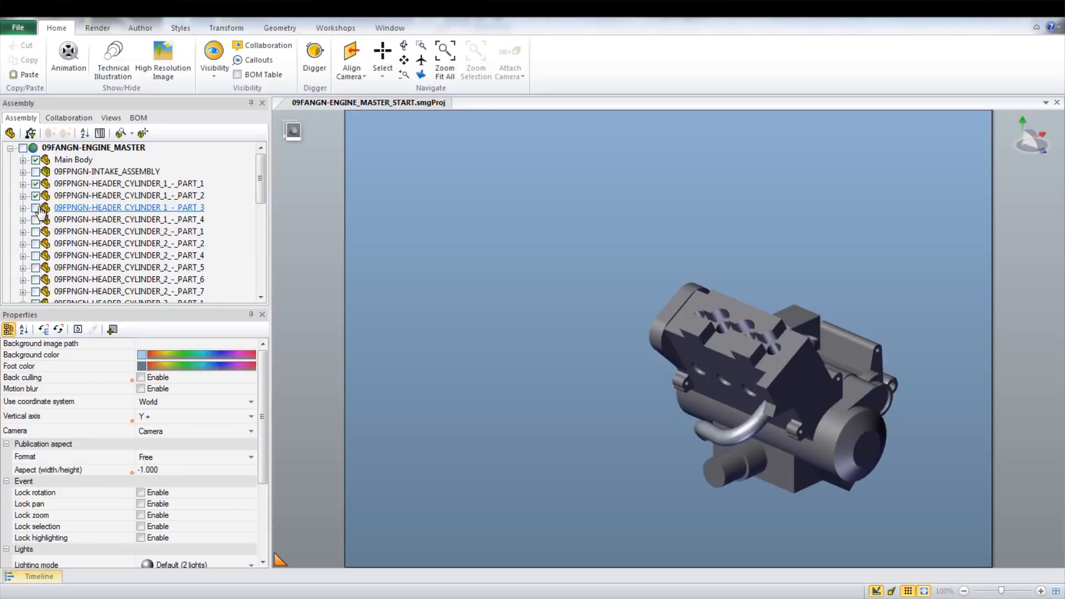
click(40, 220)
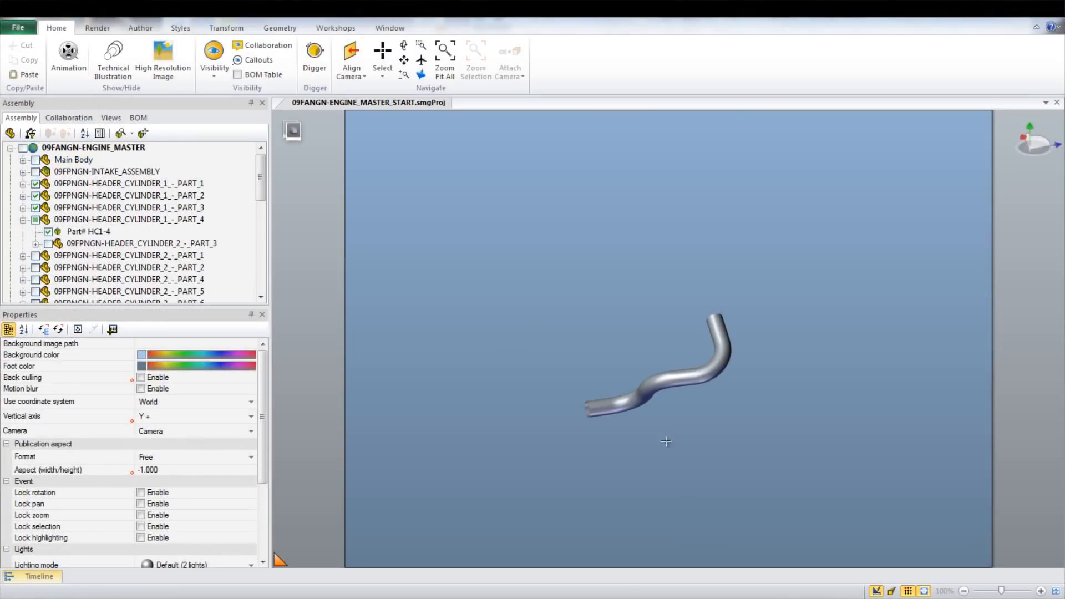
scroll(665, 435, up, 5)
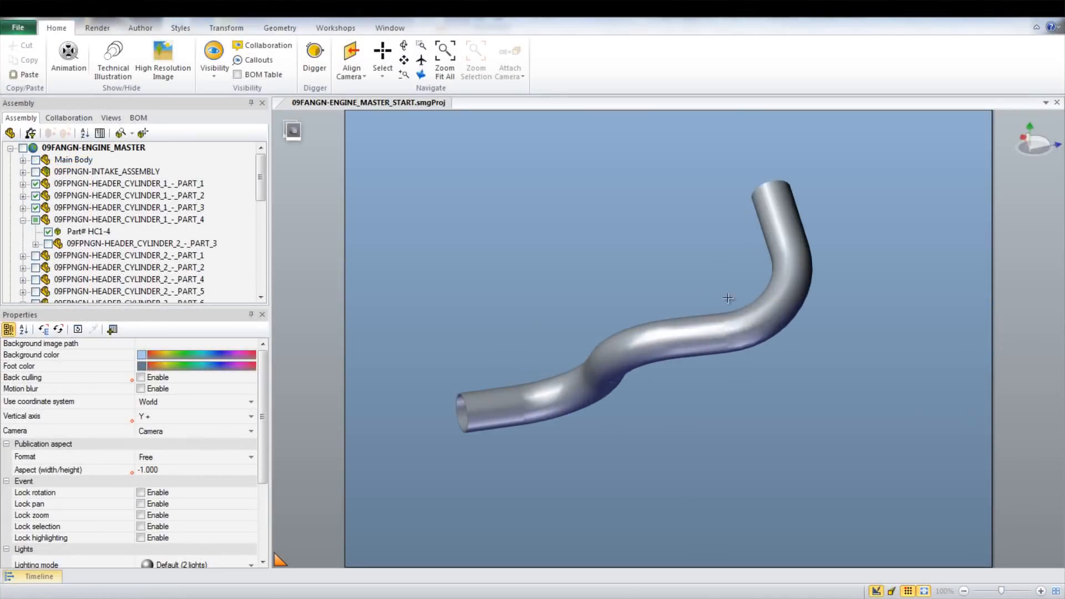
scroll(726, 288, up, 3)
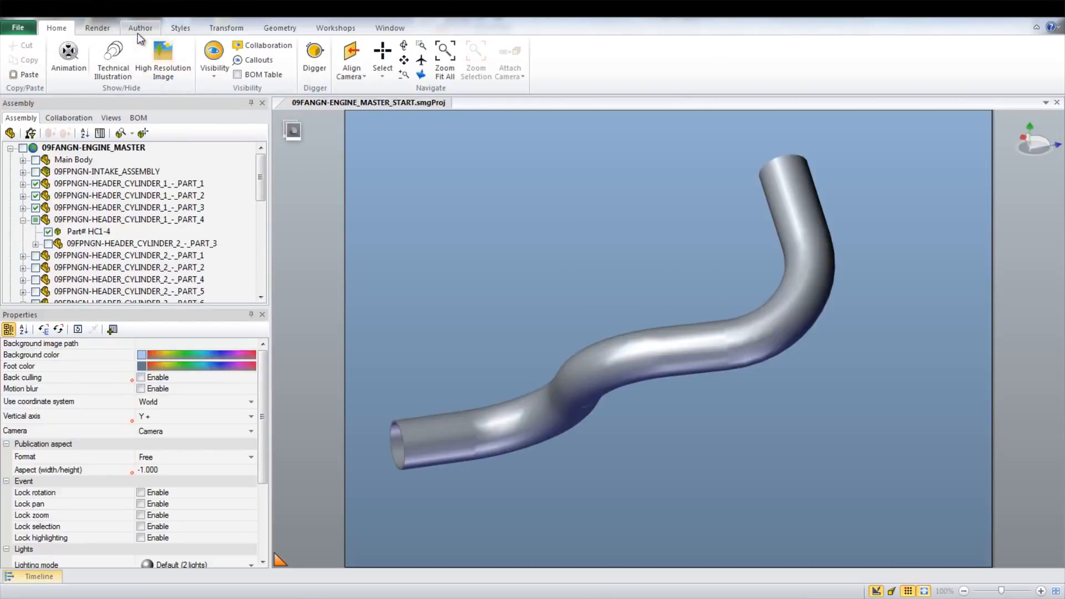
Dimension the angle between two planes across the header pipe's upright bend, placing the label inside the bend.
click(126, 28)
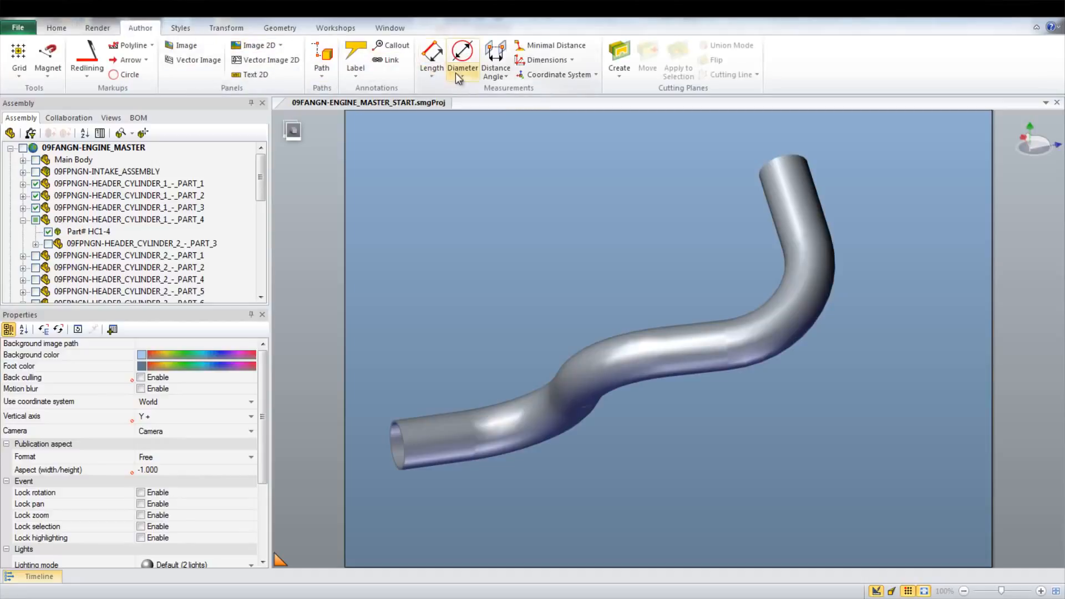
click(502, 76)
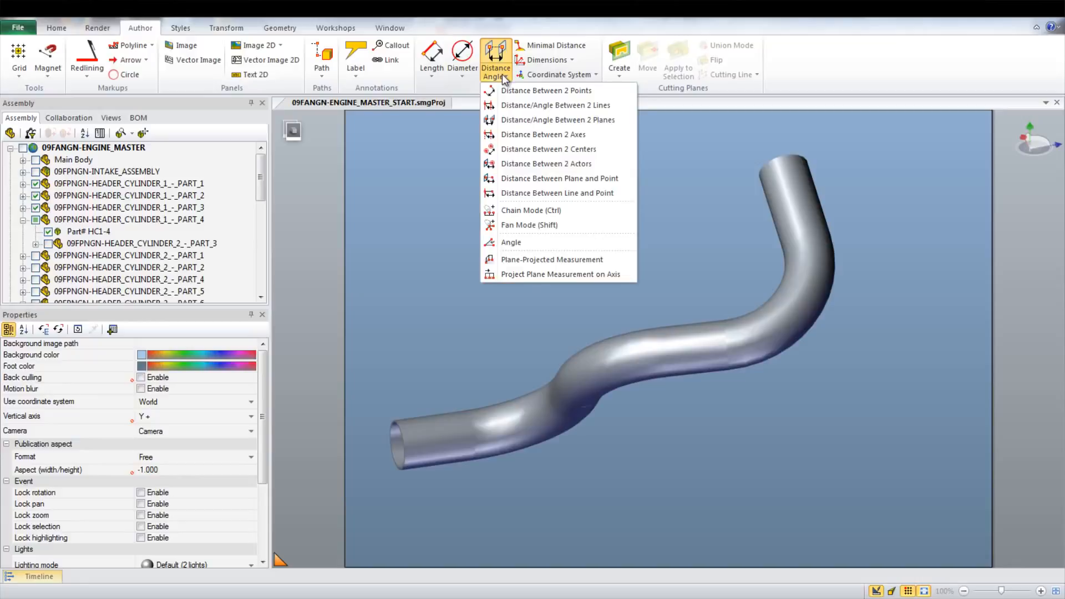
click(508, 125)
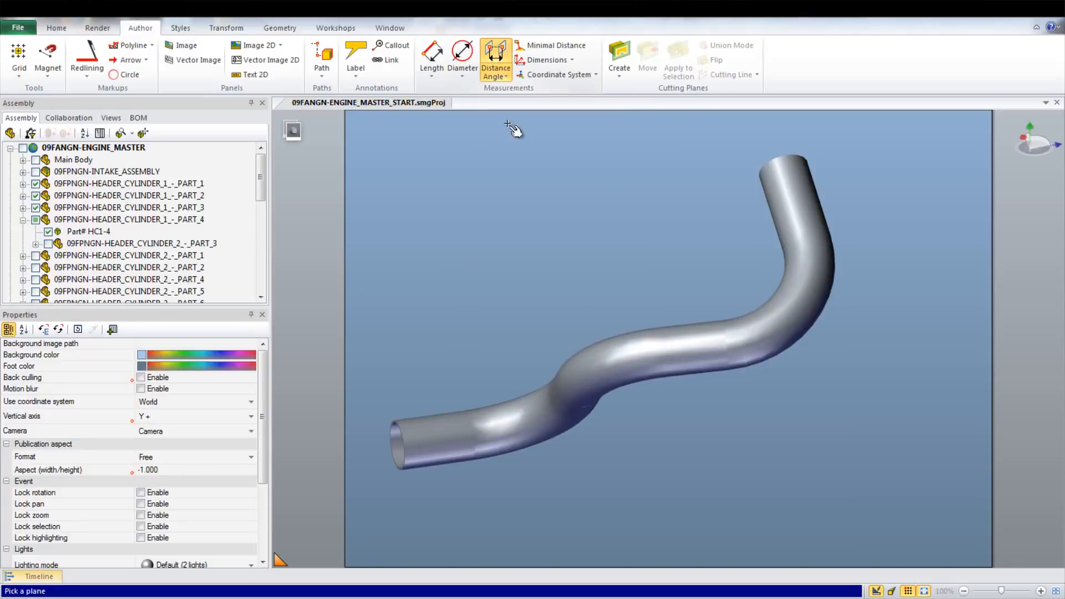
click(772, 208)
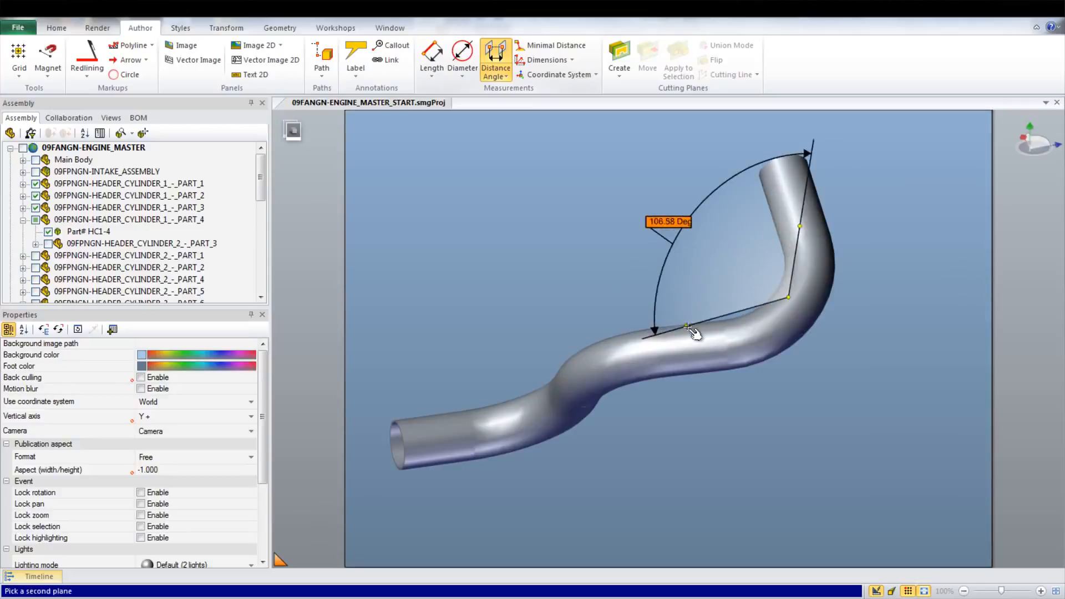
right_drag(685, 323, 685, 393)
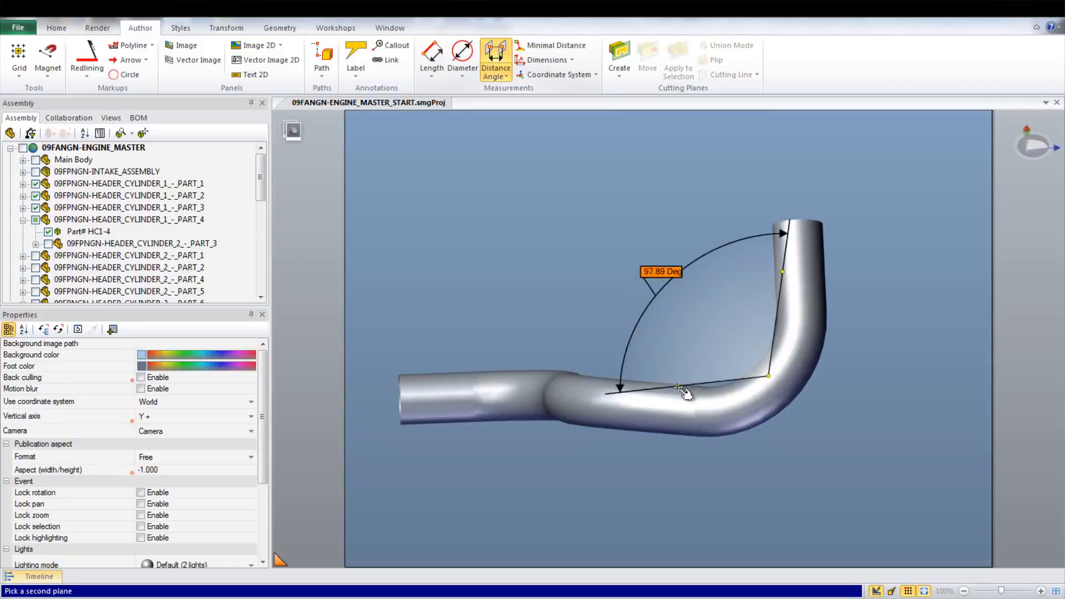
click(686, 393)
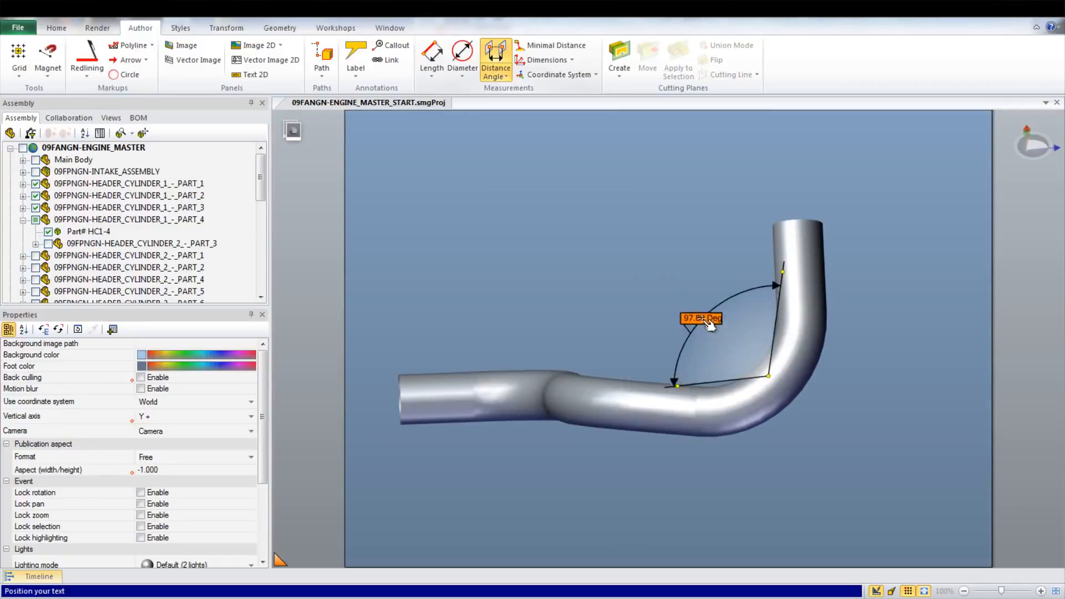
click(702, 316)
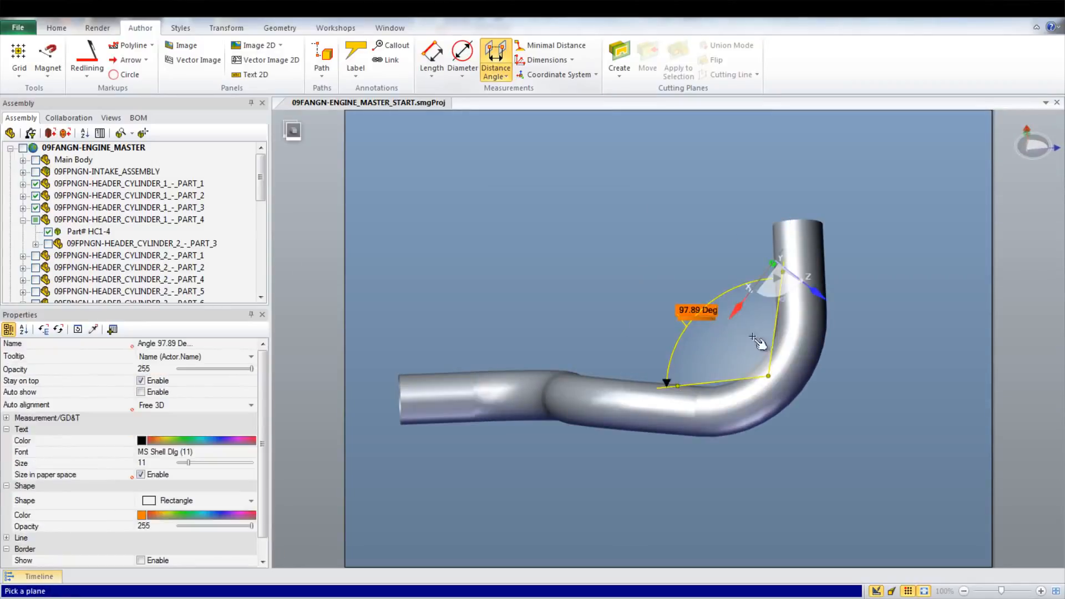
click(856, 366)
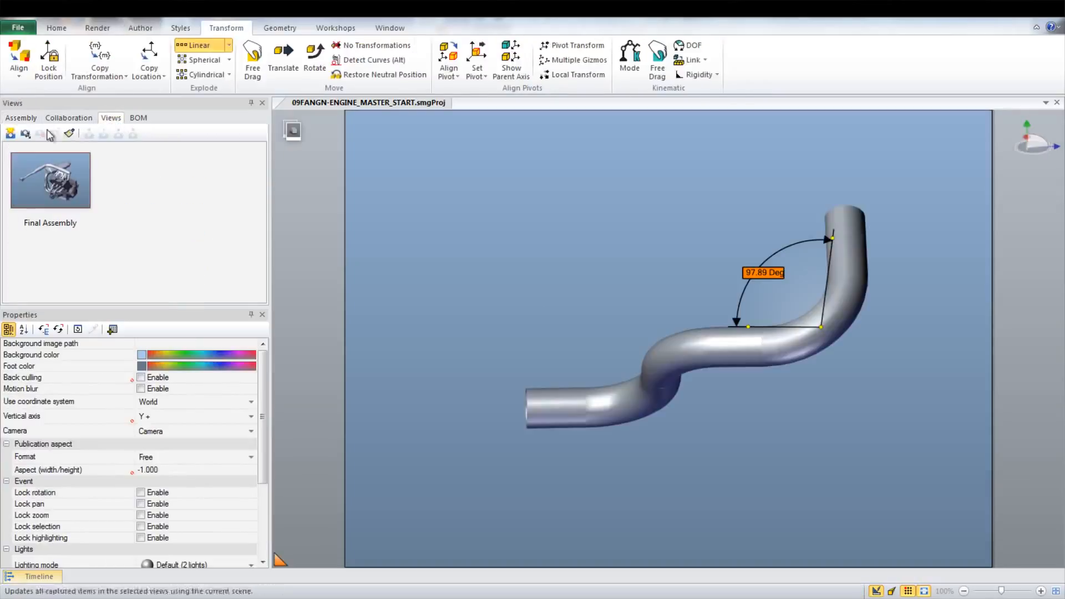
Capture the dimensioned header pipe as a new view named Header Cylinder 1.
click(9, 135)
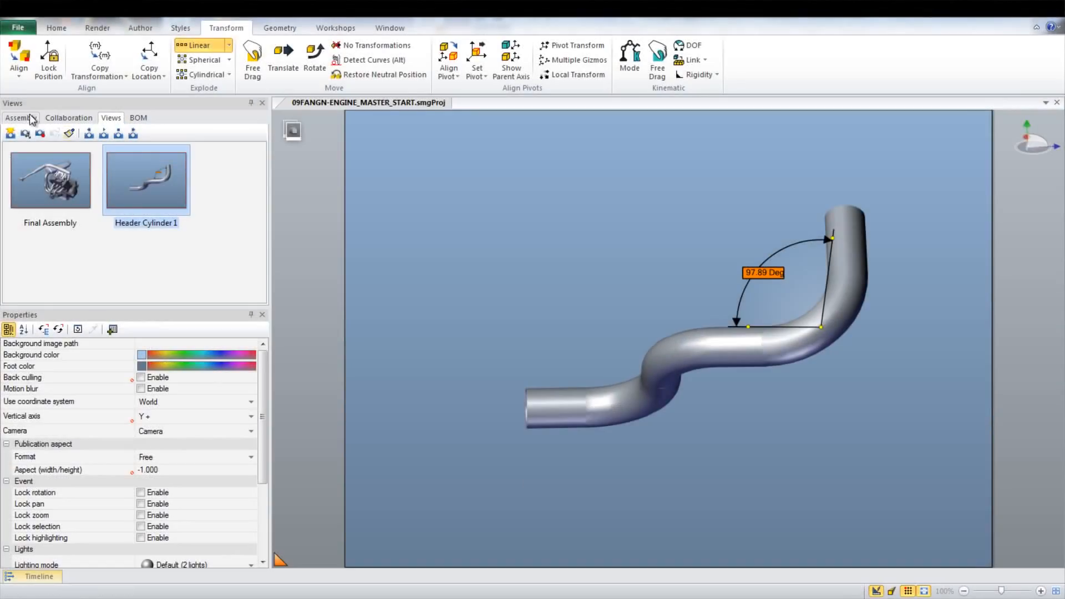
Explode all four header pipe pieces linearly along the pipe's horizontal direction by about 53.
click(22, 118)
drag(488, 149, 902, 490)
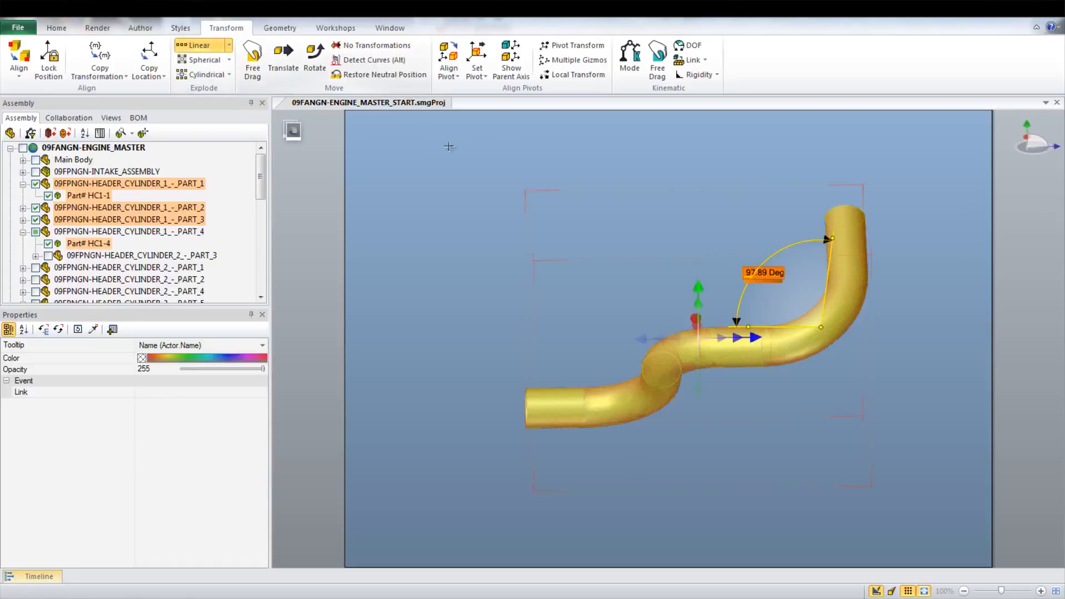
drag(747, 338, 805, 340)
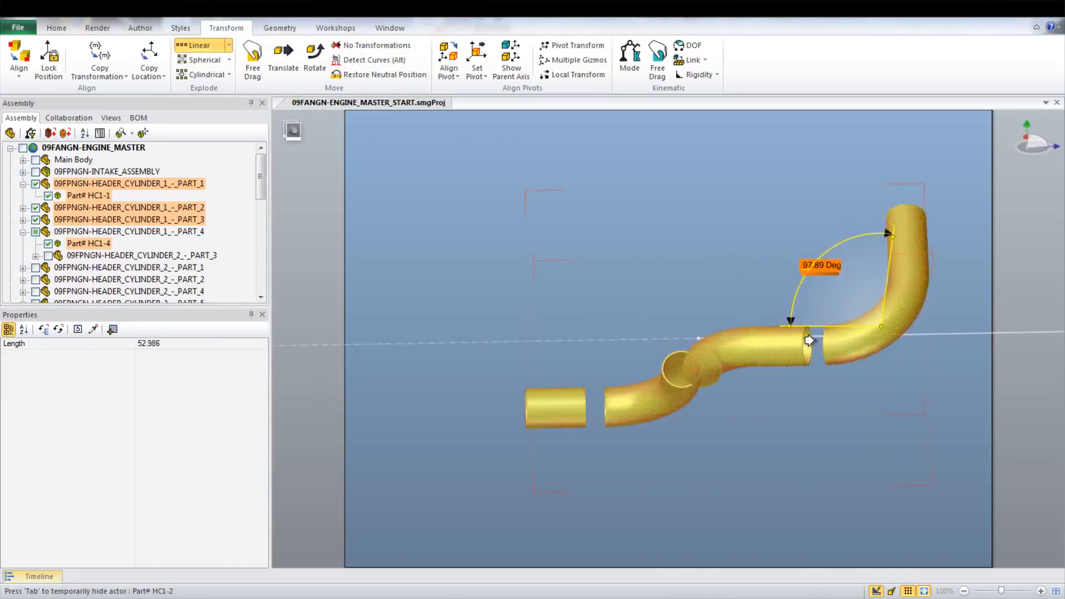
click(826, 436)
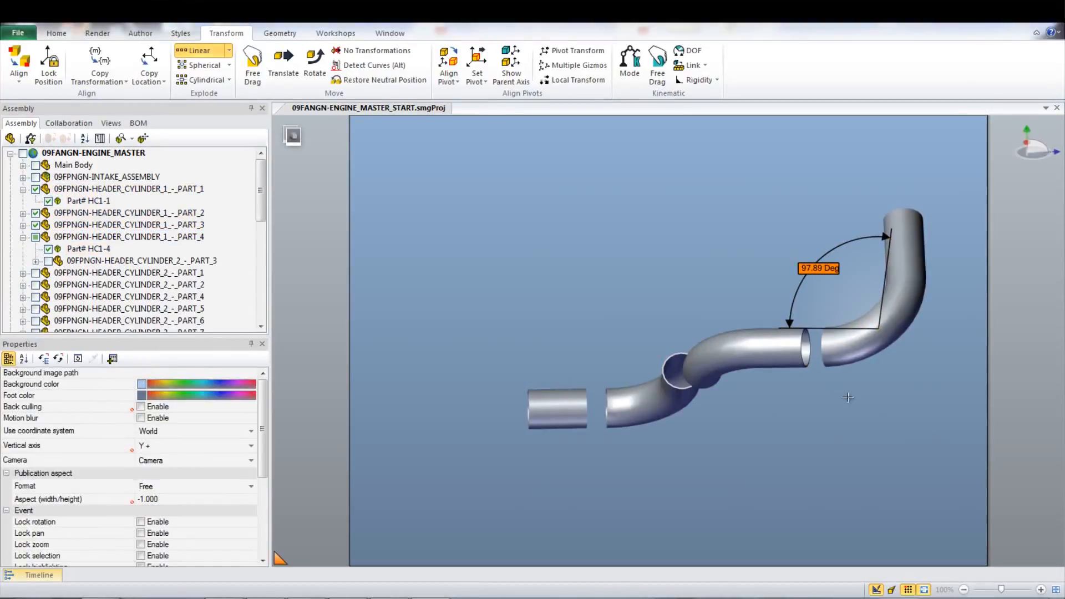
click(198, 51)
Insert the Weld.bmp symbol from the image library above the exploded pipe joints.
click(333, 33)
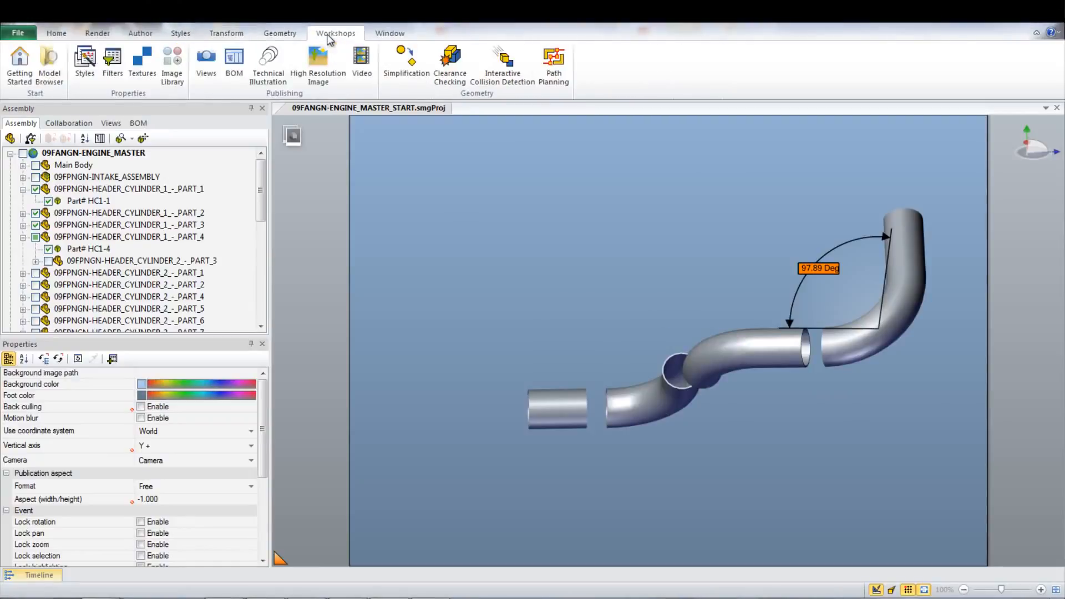
click(175, 69)
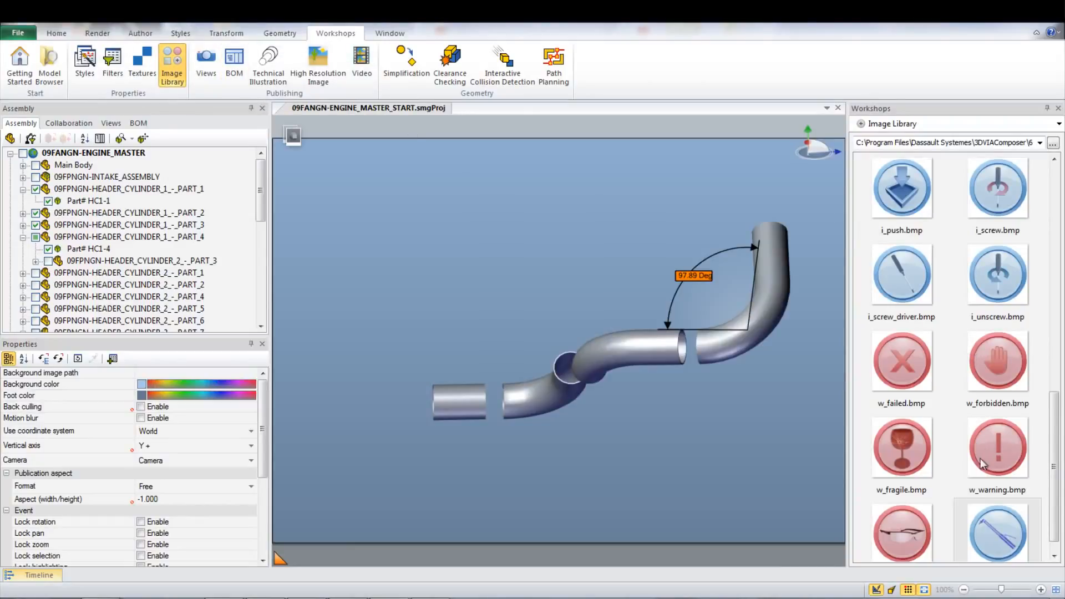
drag(998, 531, 539, 244)
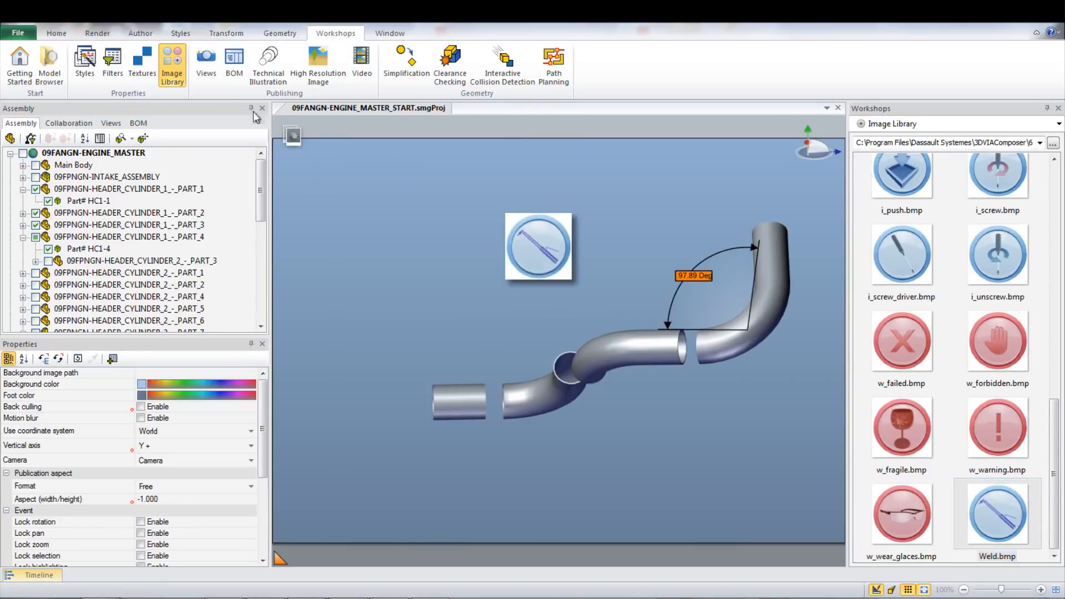
click(178, 79)
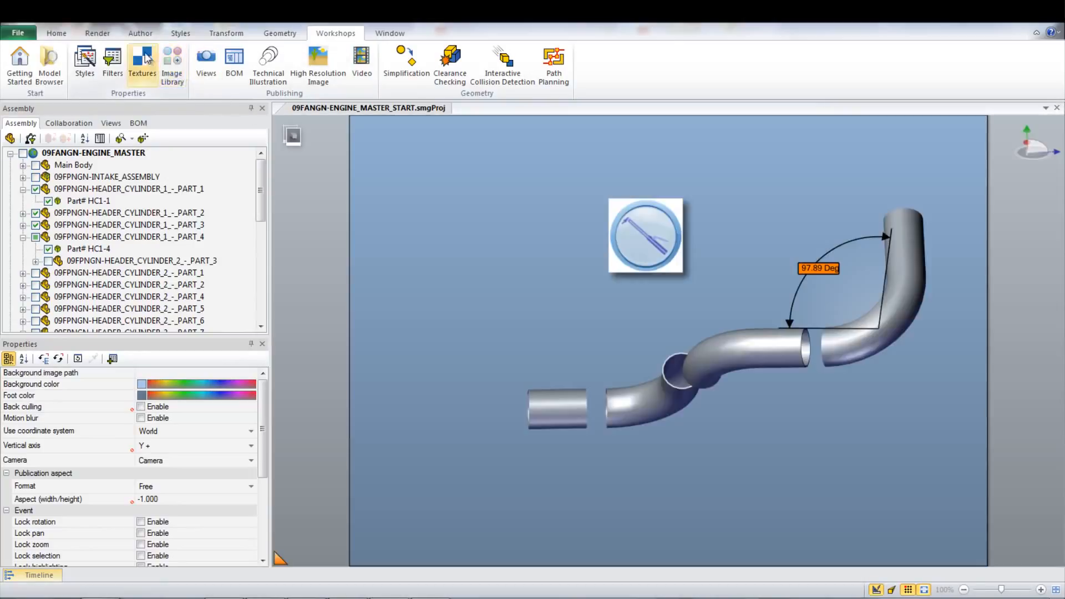
Draw three red arrows from the weld symbol, one to each gap between the exploded pipe pieces.
click(139, 35)
click(128, 64)
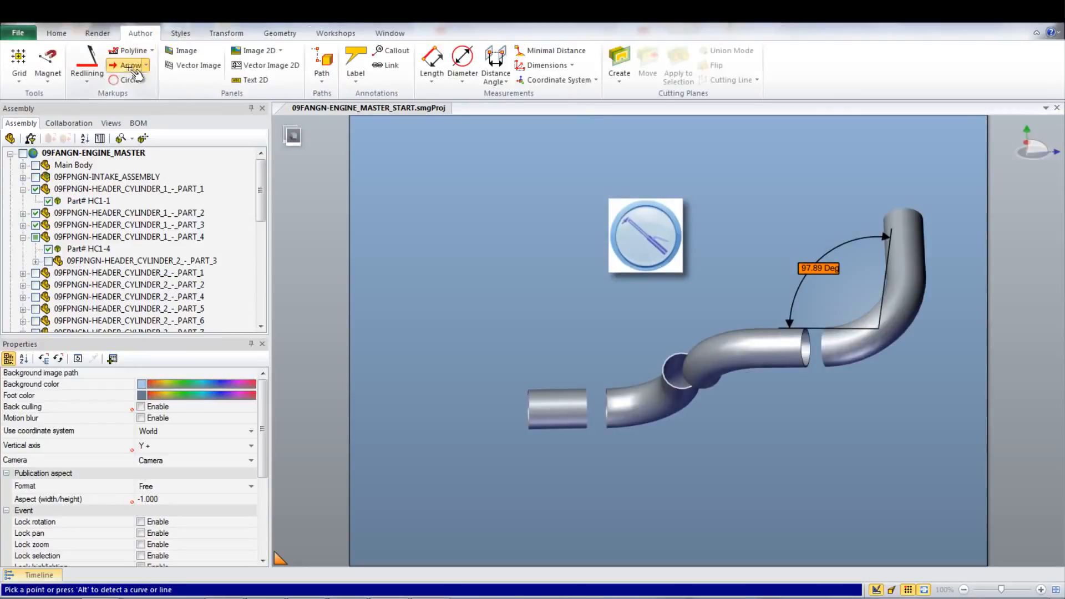
click(806, 325)
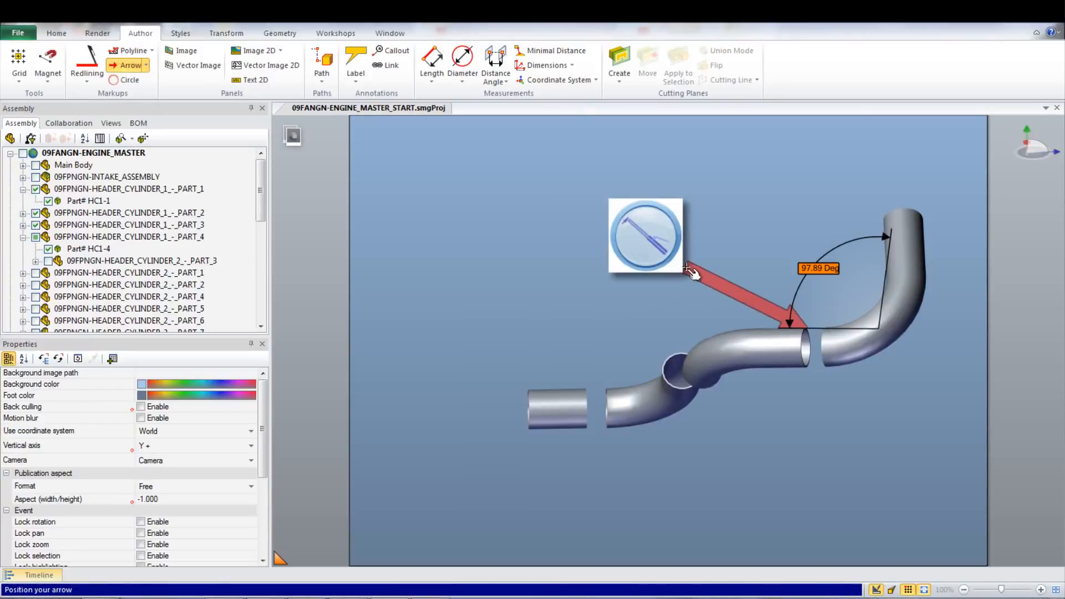
click(688, 267)
click(679, 353)
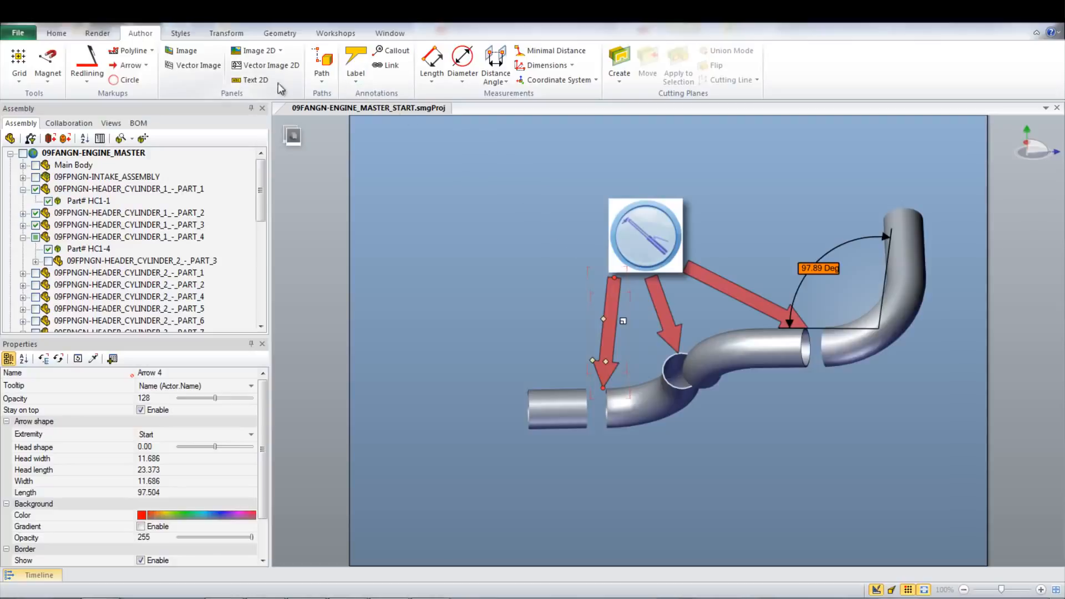
Add the 2D text note "Weld 1st with 1/4"bead" on the arrow leading to the joint beside the upright bend.
click(261, 84)
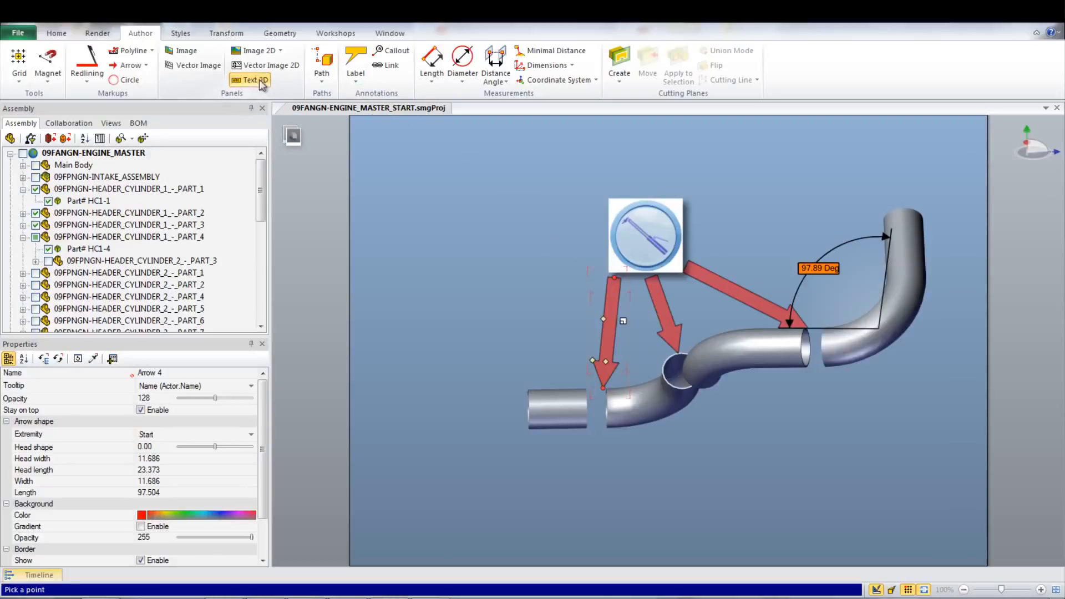
click(721, 258)
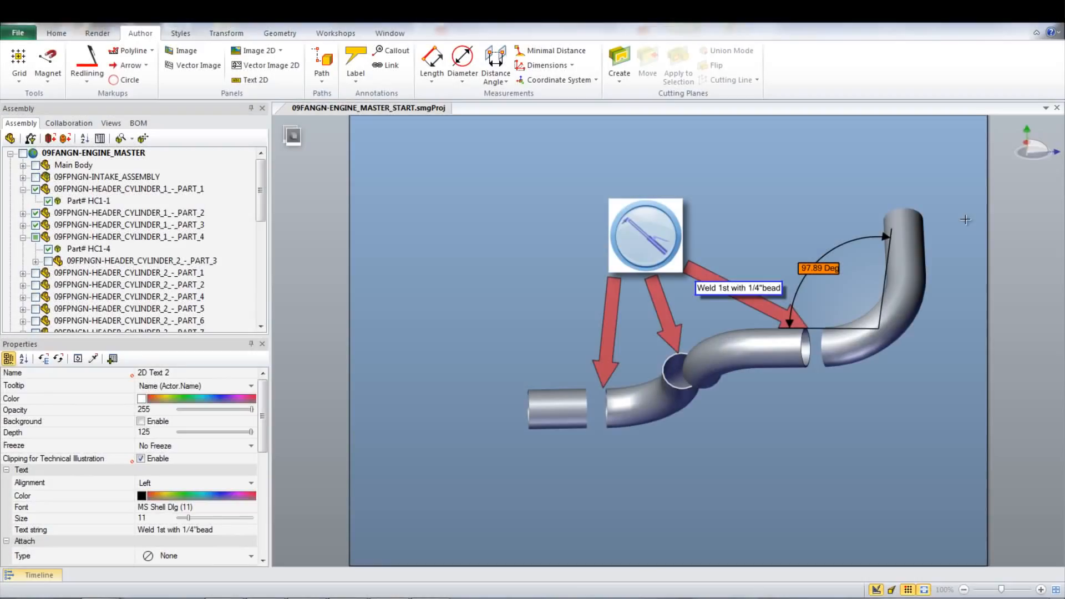
click(965, 225)
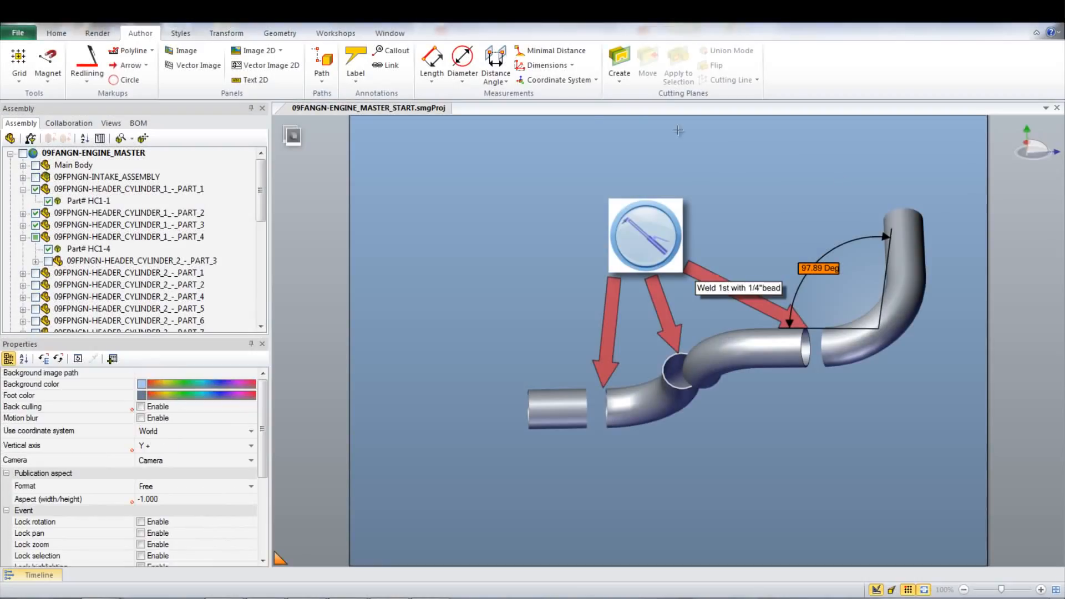
Generate BOM IDs for the visible geometry and show the BOM table below the exploded pipe.
click(337, 34)
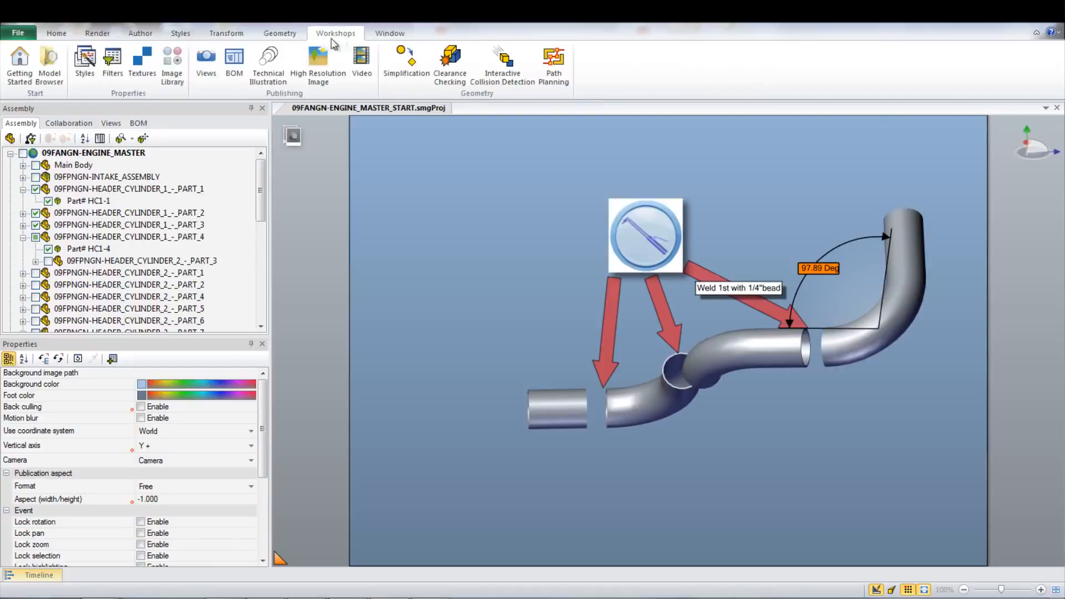
click(234, 62)
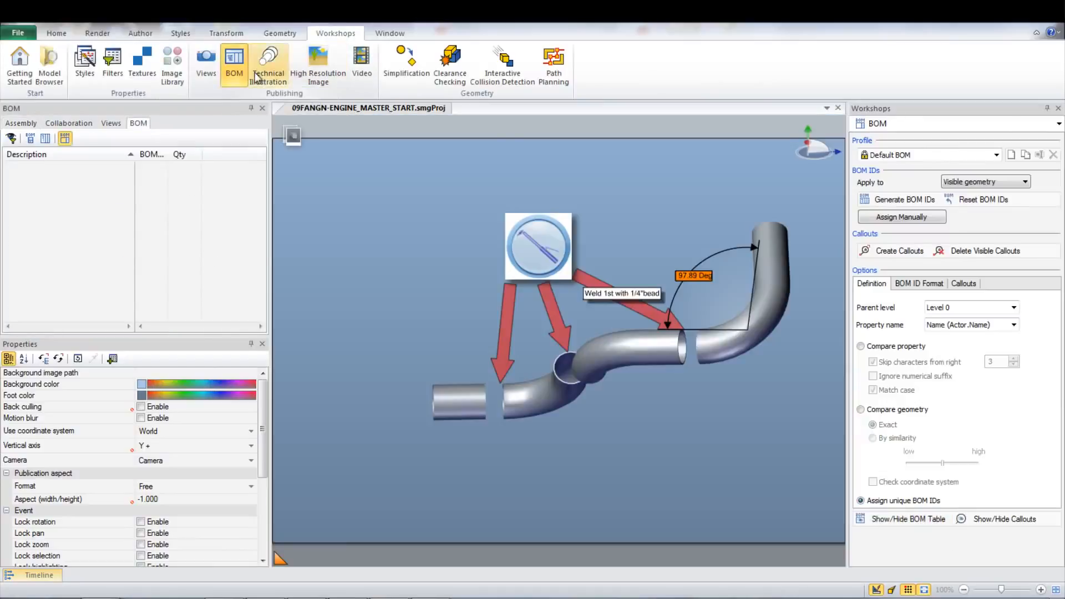
click(895, 207)
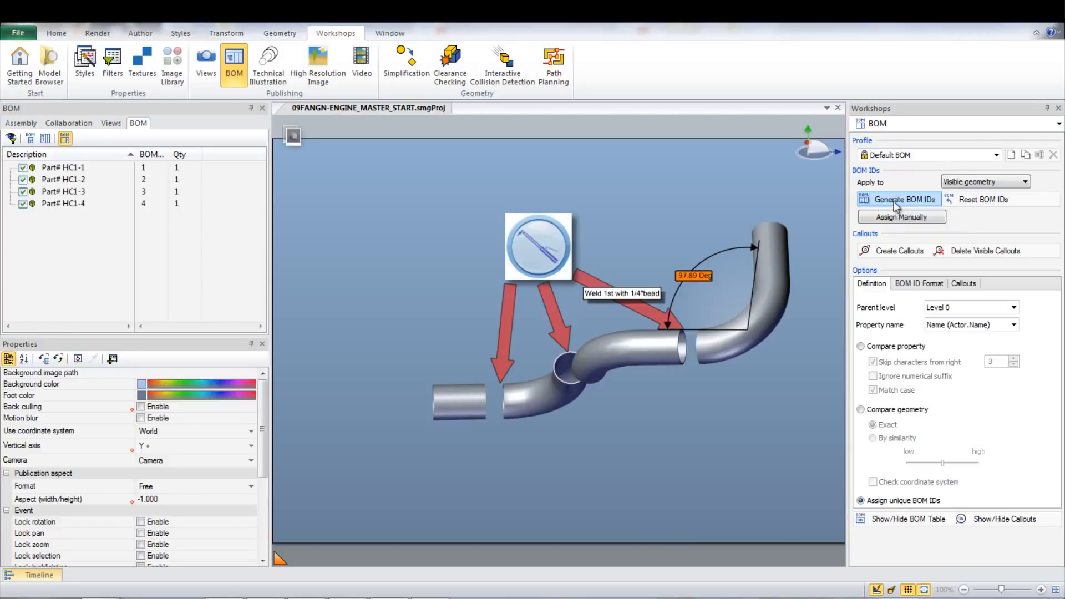
click(920, 522)
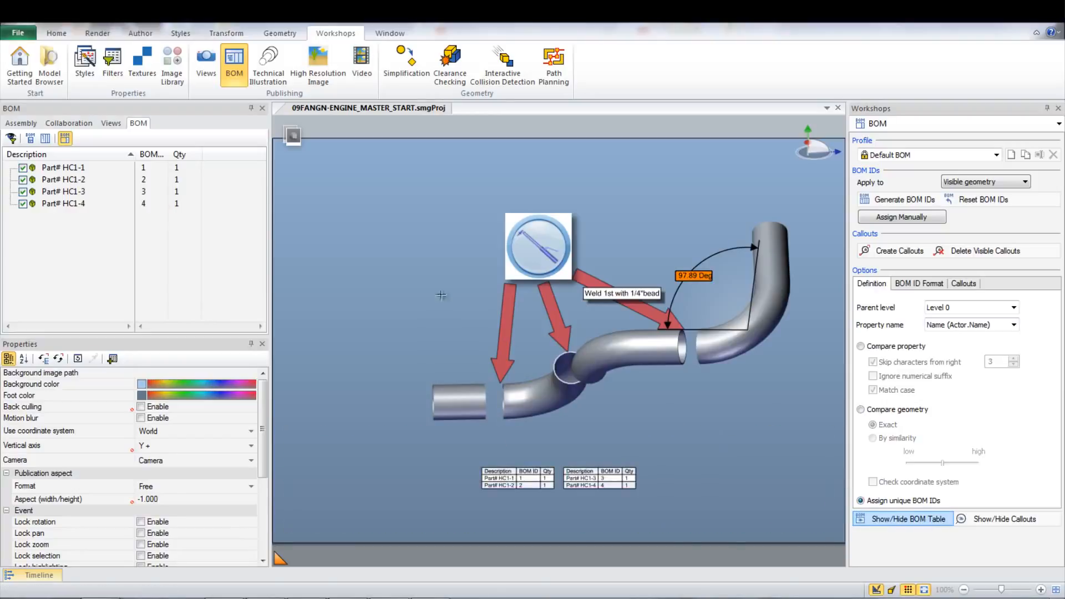
Add a BOM callout to each of the four exploded pipe pieces, placing the balloons between the pipe and the BOM table.
click(136, 35)
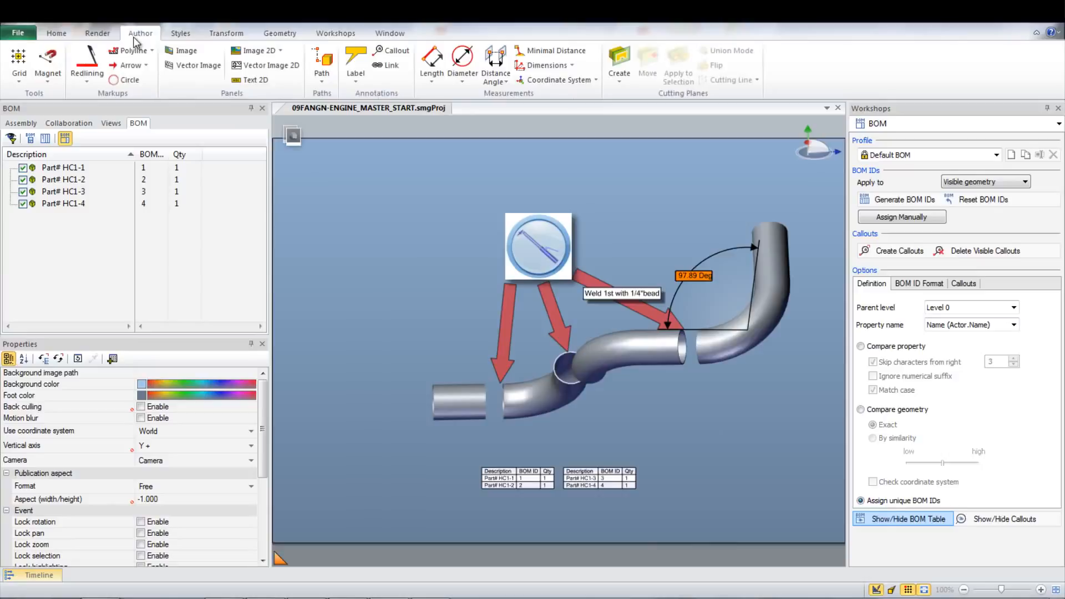
click(391, 50)
click(468, 403)
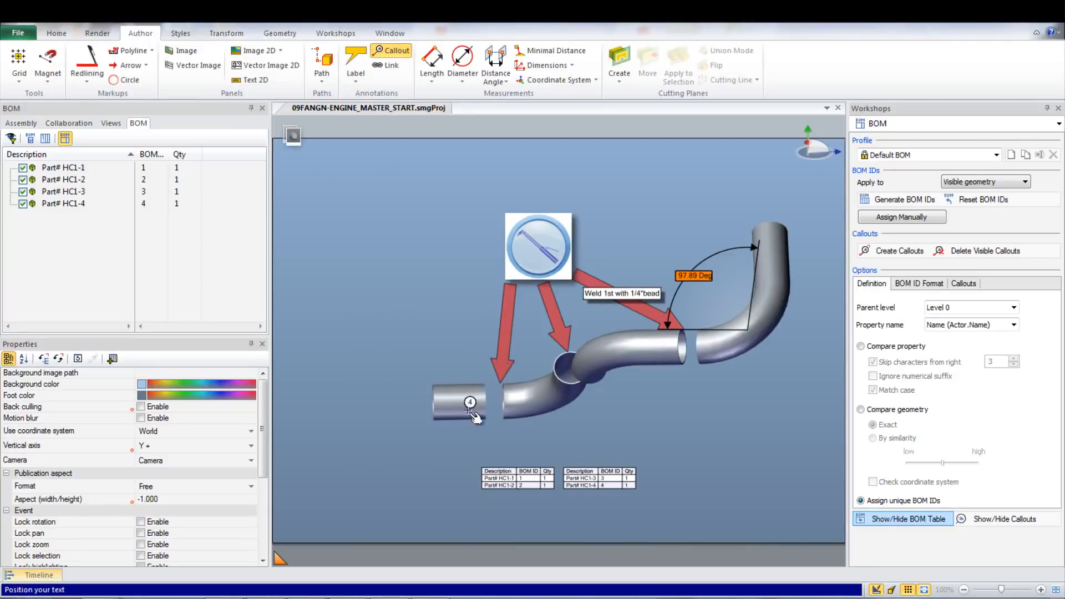
click(496, 444)
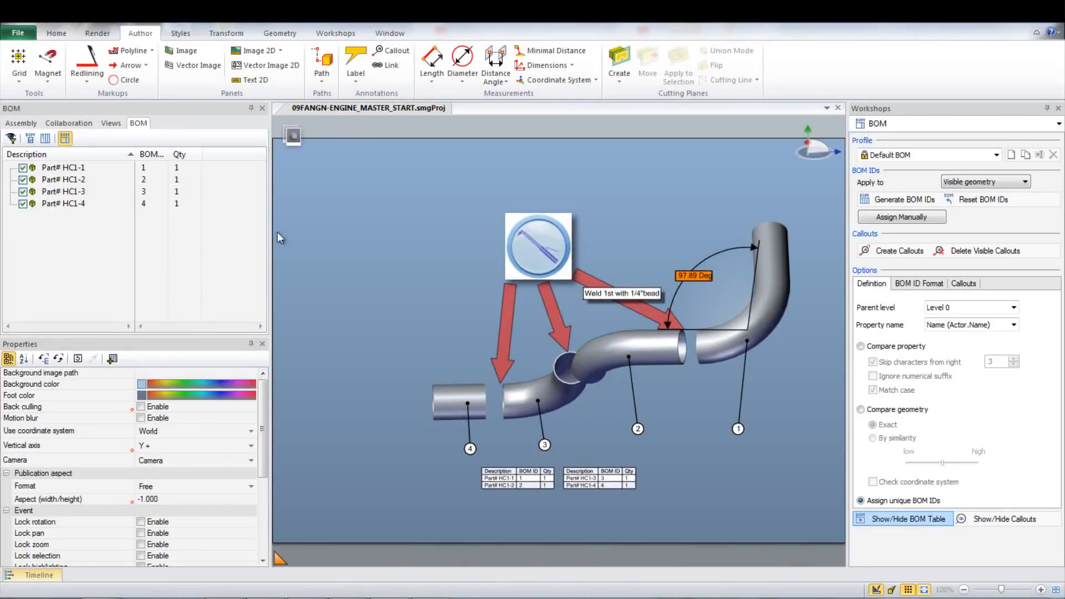
Create a magnetic line across the four callouts and level it horizontally just above the BOM table.
click(53, 82)
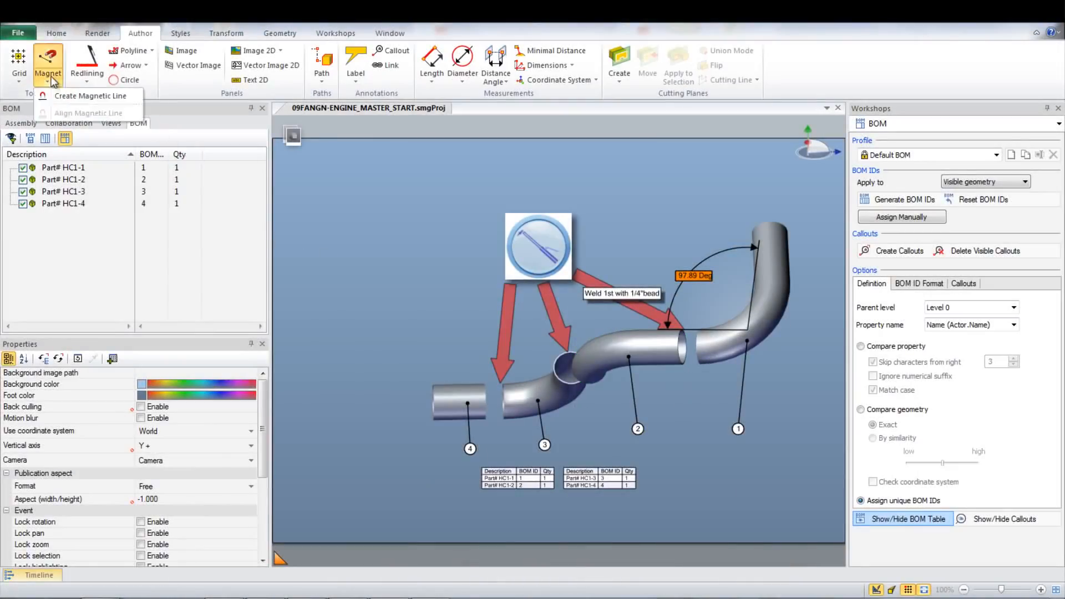
click(52, 97)
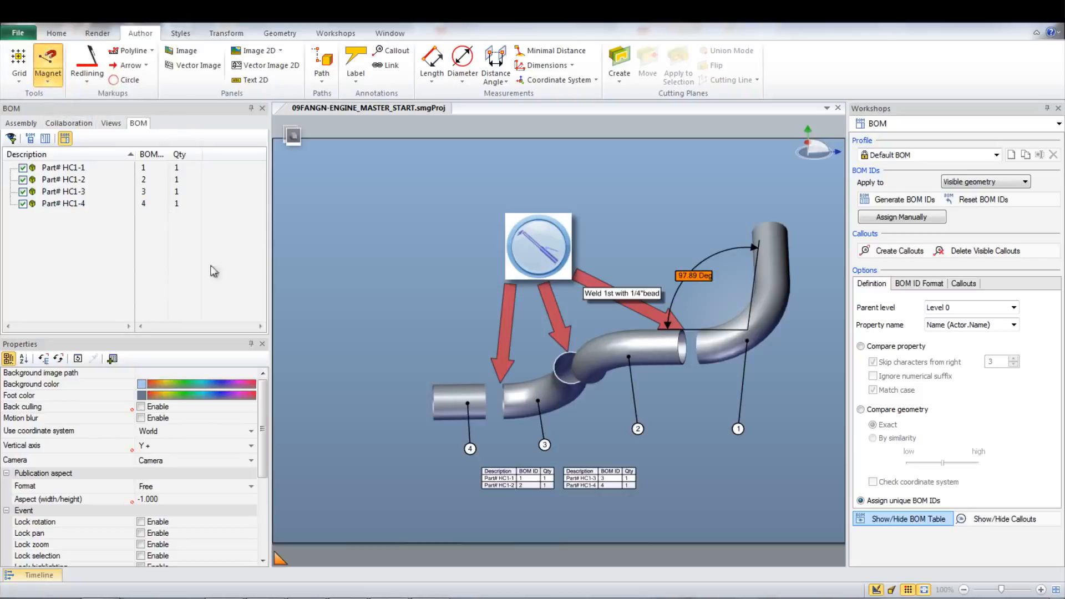
click(417, 455)
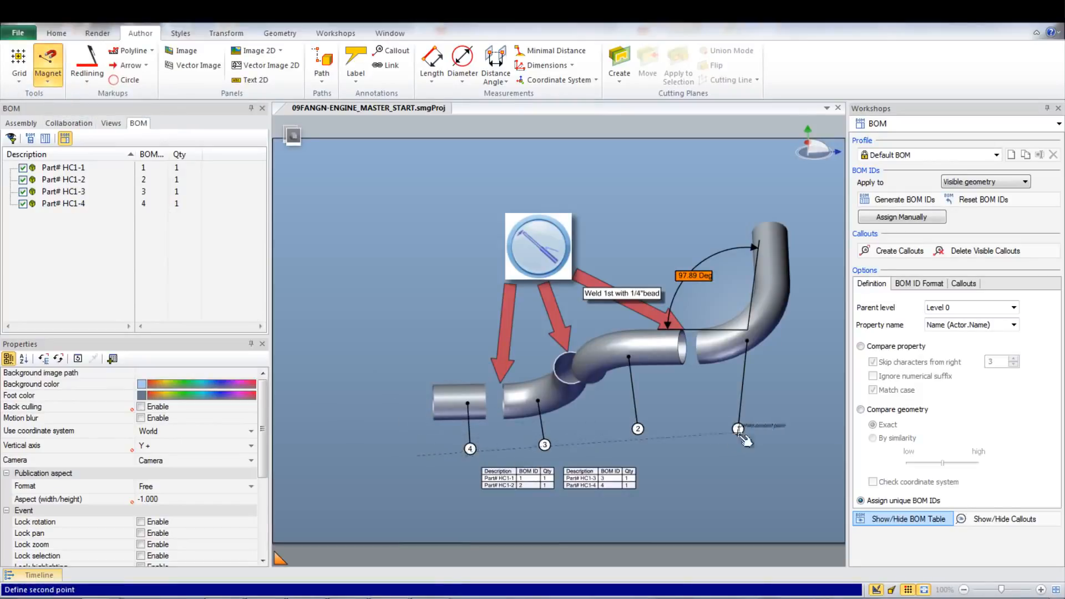
click(801, 420)
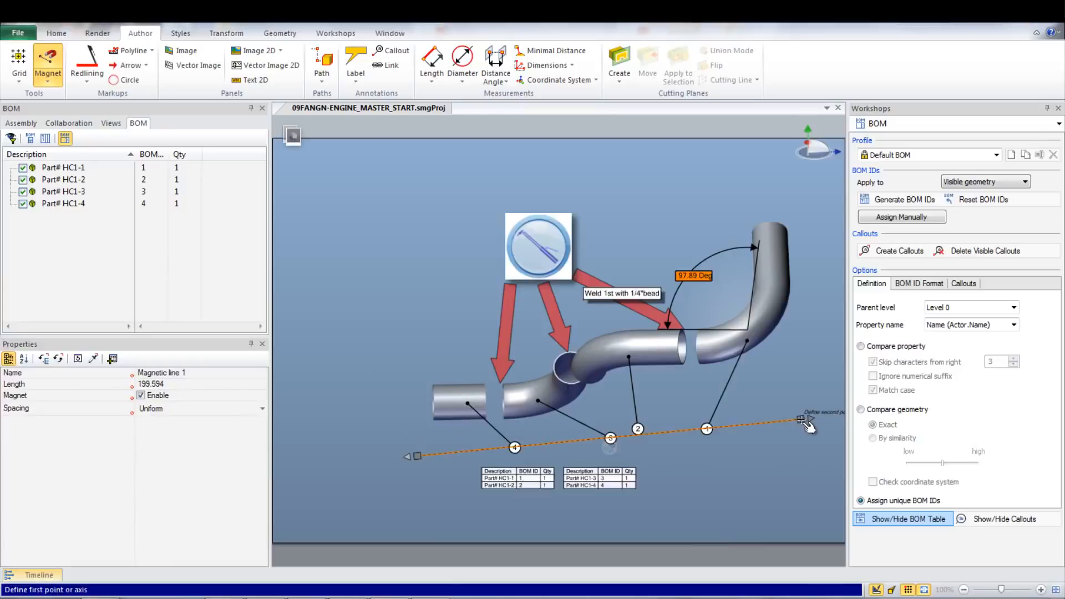
key(Escape)
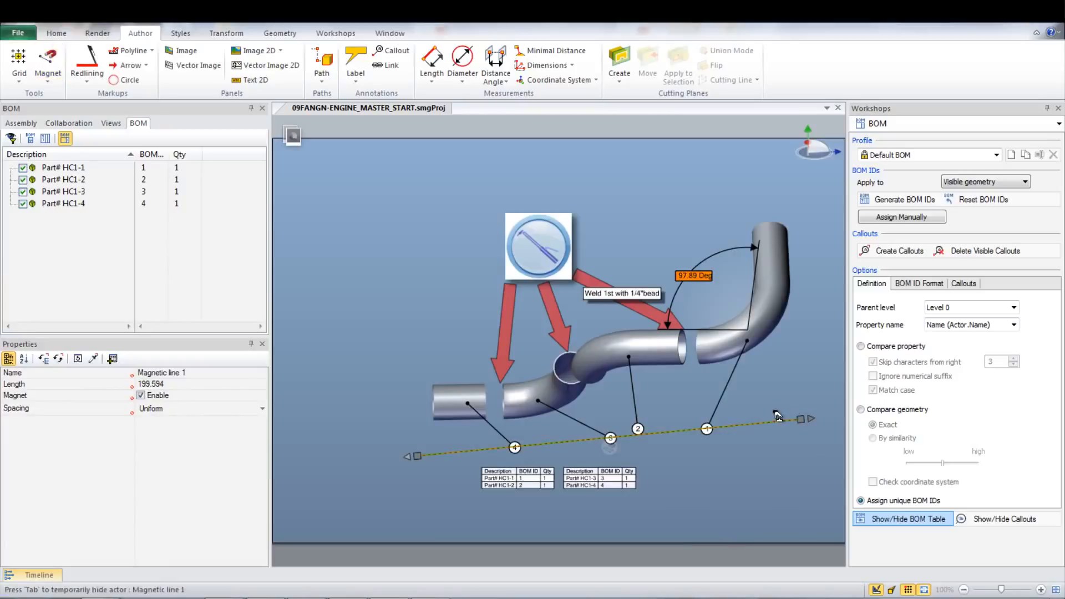
mouse_move(778, 416)
mouse_down()
mouse_move(795, 417)
mouse_move(790, 454)
mouse_move(776, 454)
mouse_up()
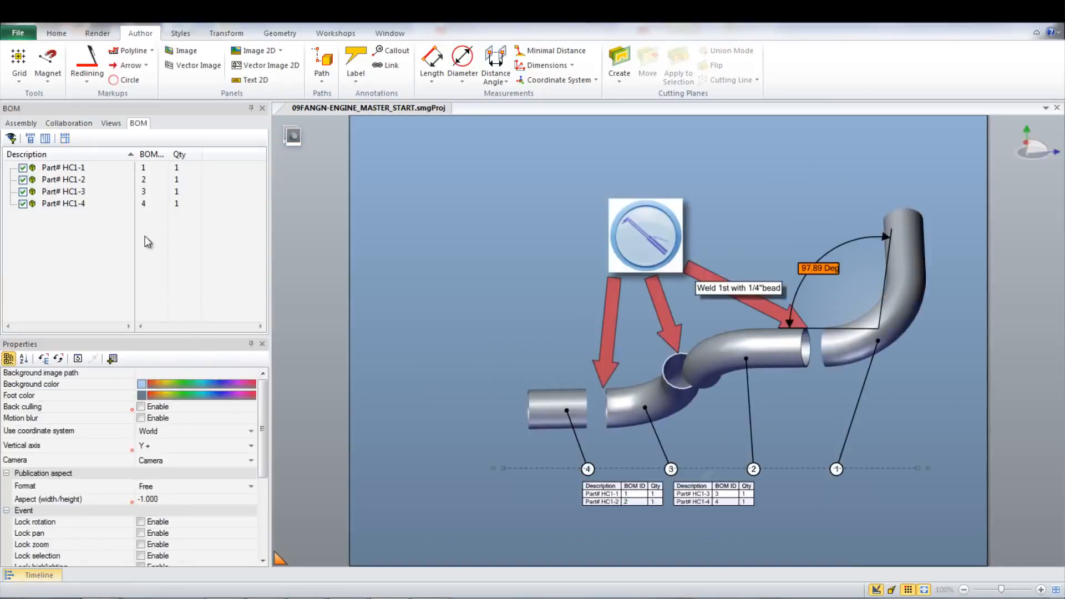
Update the Header Cylinder 1 view with the current annotated scene.
click(111, 123)
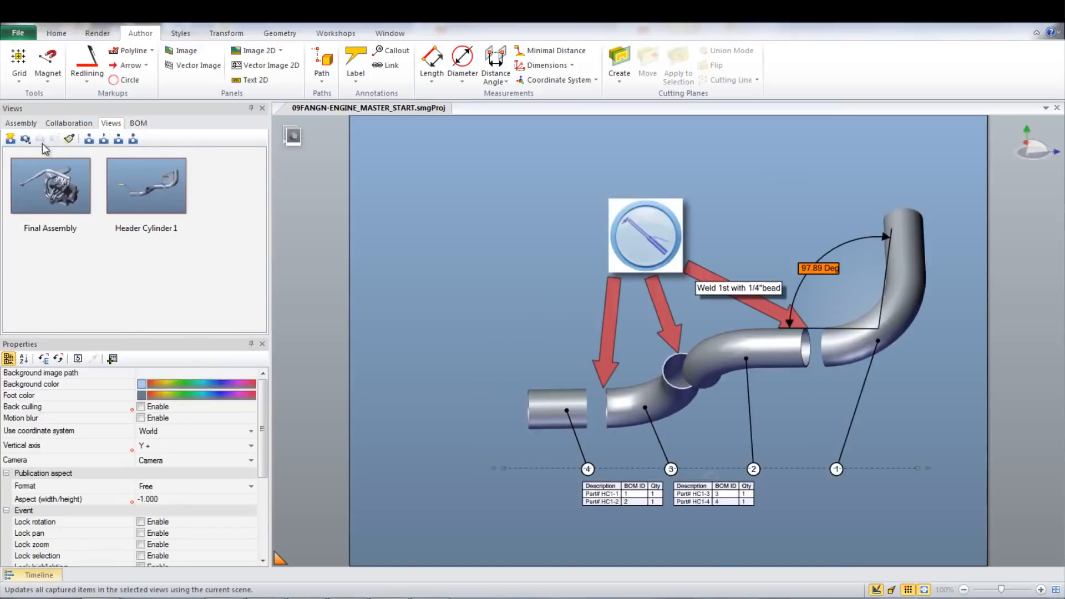
click(134, 184)
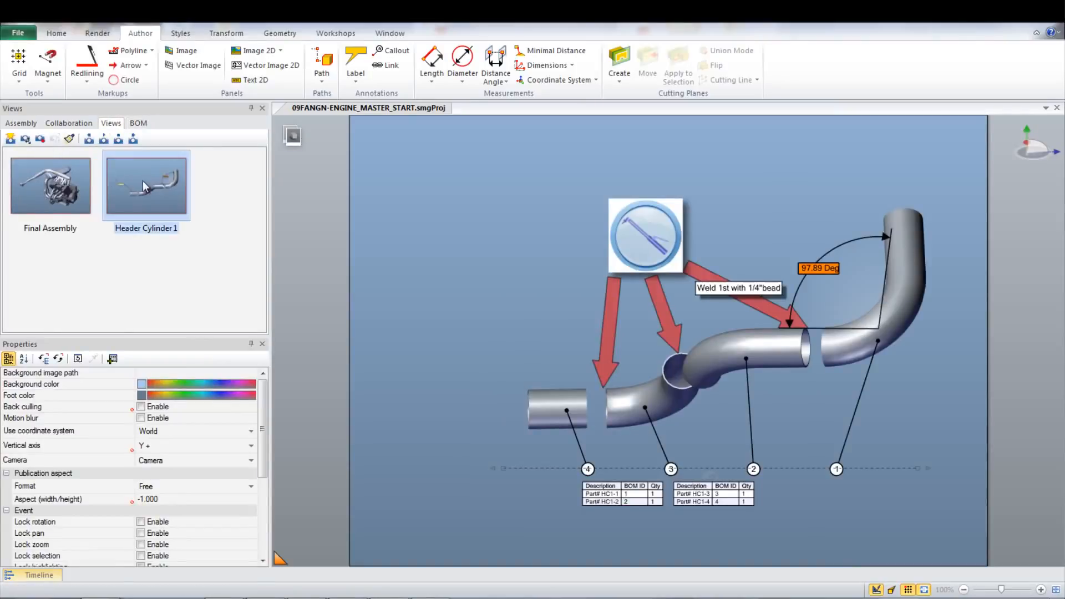
click(43, 140)
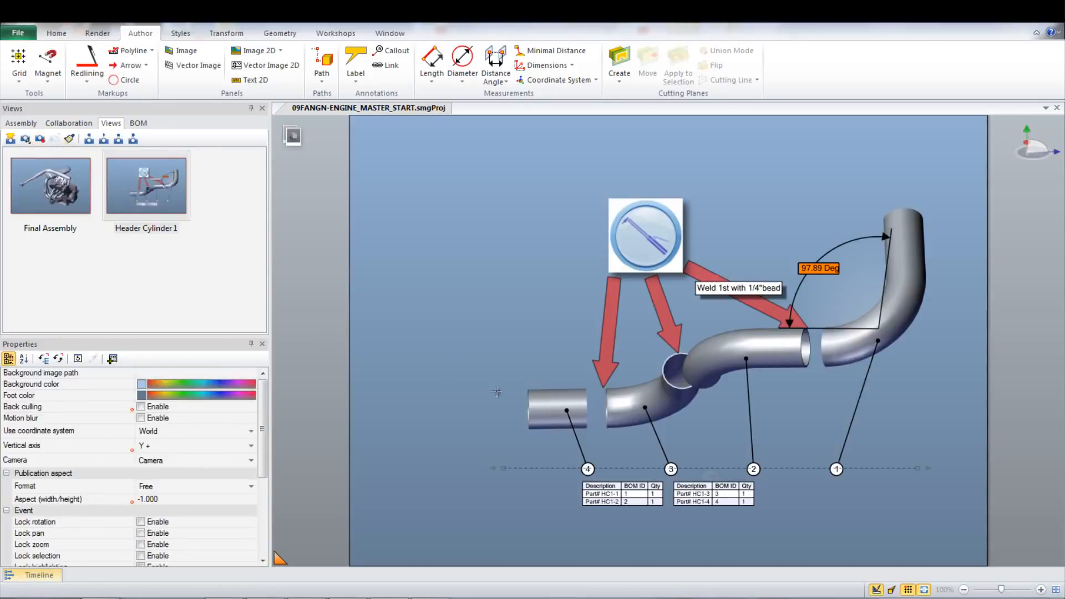
Color the four pipe pieces red, yellow, green and blue from part 4 to part 1, and capture the scene as a new view.
click(552, 409)
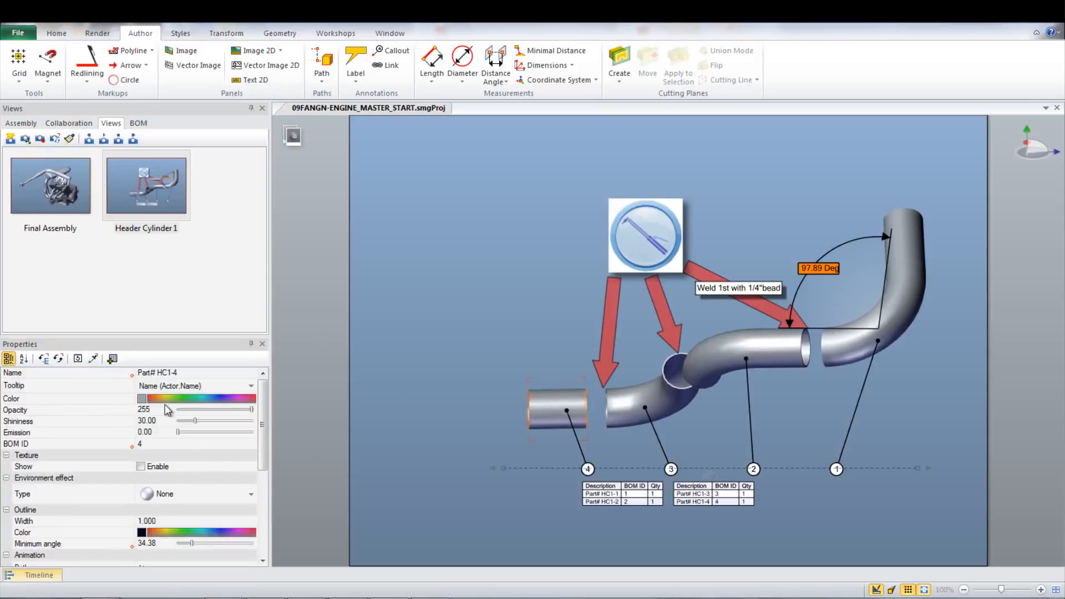
drag(155, 400, 150, 400)
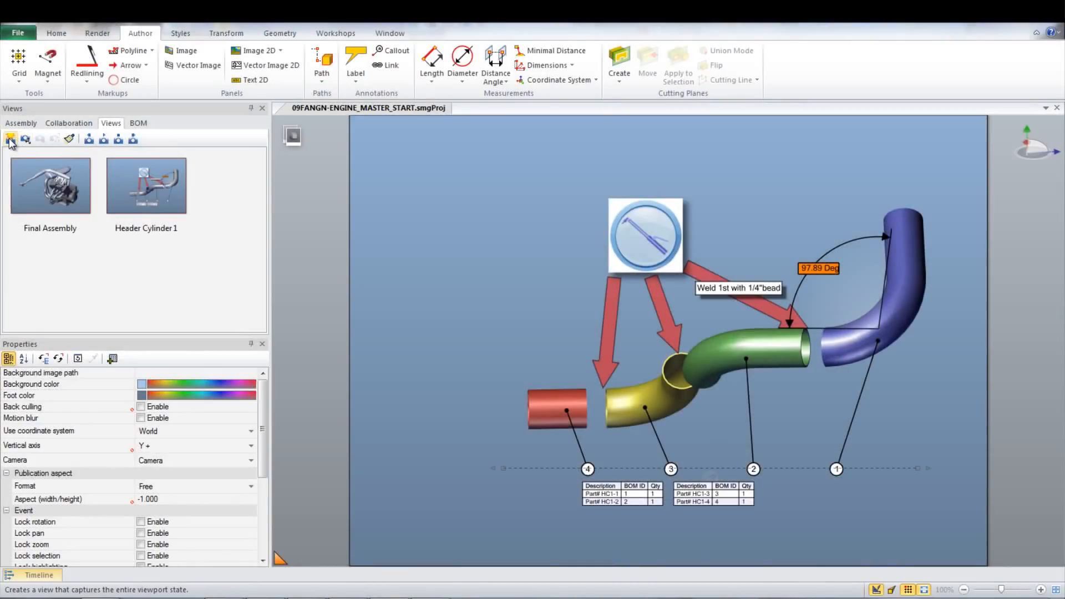
click(10, 139)
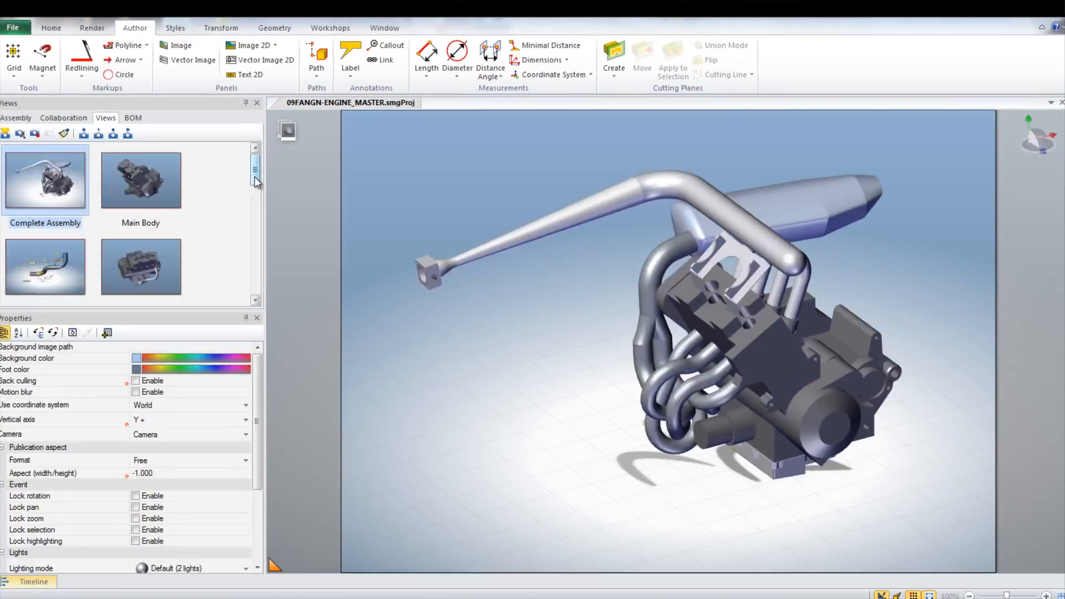
Examine the file formats offered for saving a technical illustration of the complete assembly in the 09FANGN-ENGINE_MASTER project.
drag(255, 166, 266, 292)
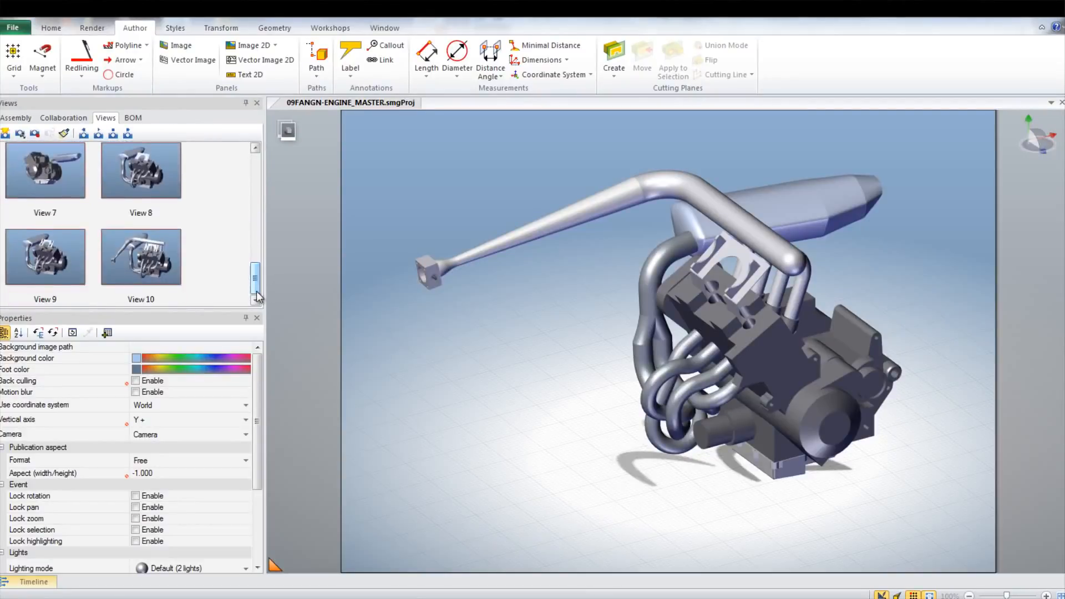
click(57, 32)
click(106, 55)
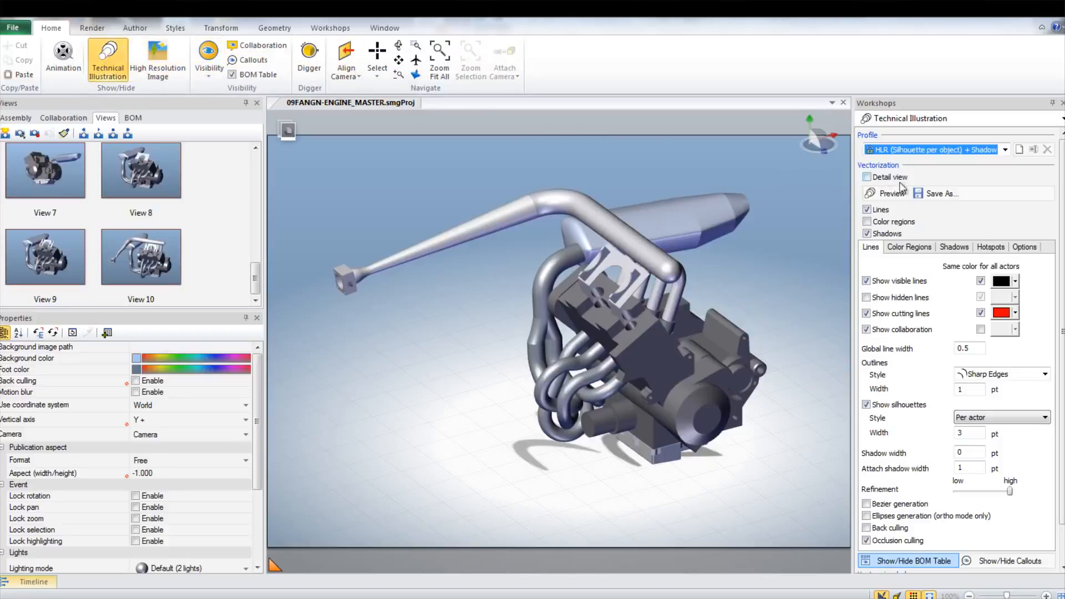
click(919, 194)
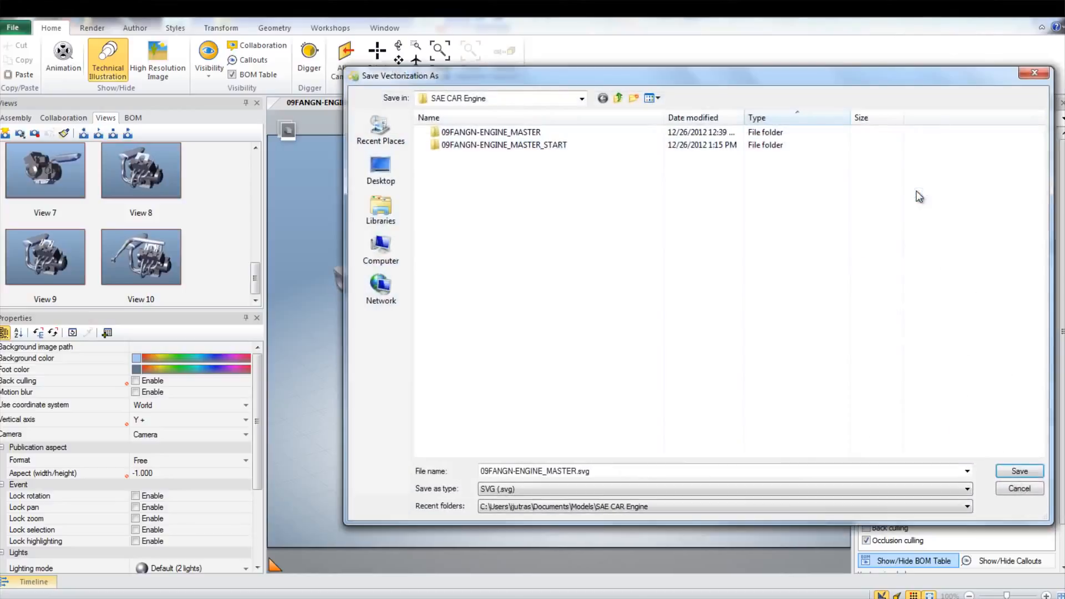
click(643, 489)
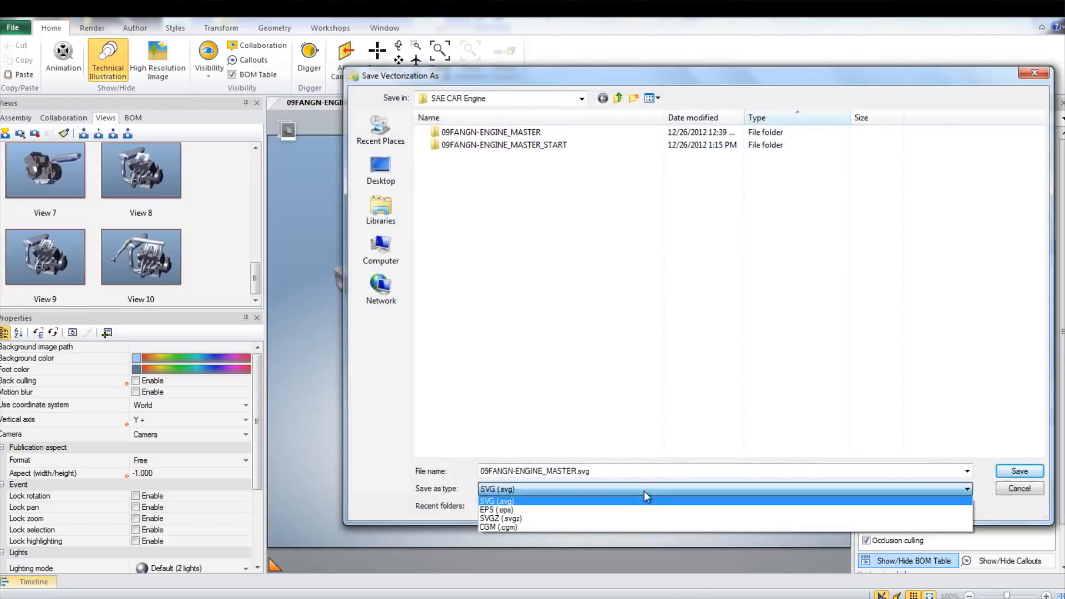
Publish the 09FANGN-ENGINE_MASTER project to PDF.
click(22, 29)
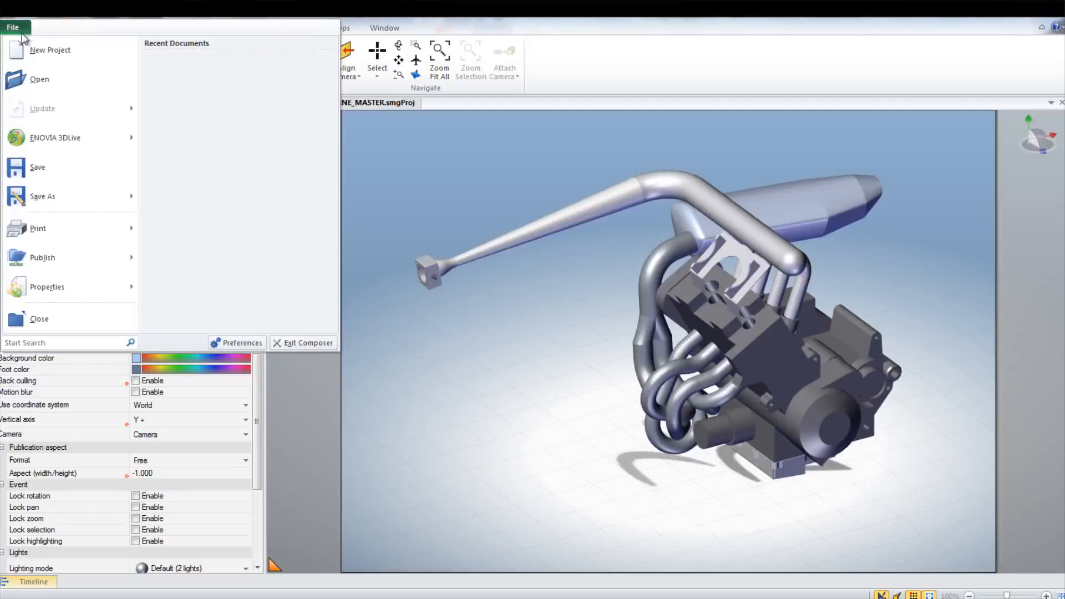
mouse_move(86, 256)
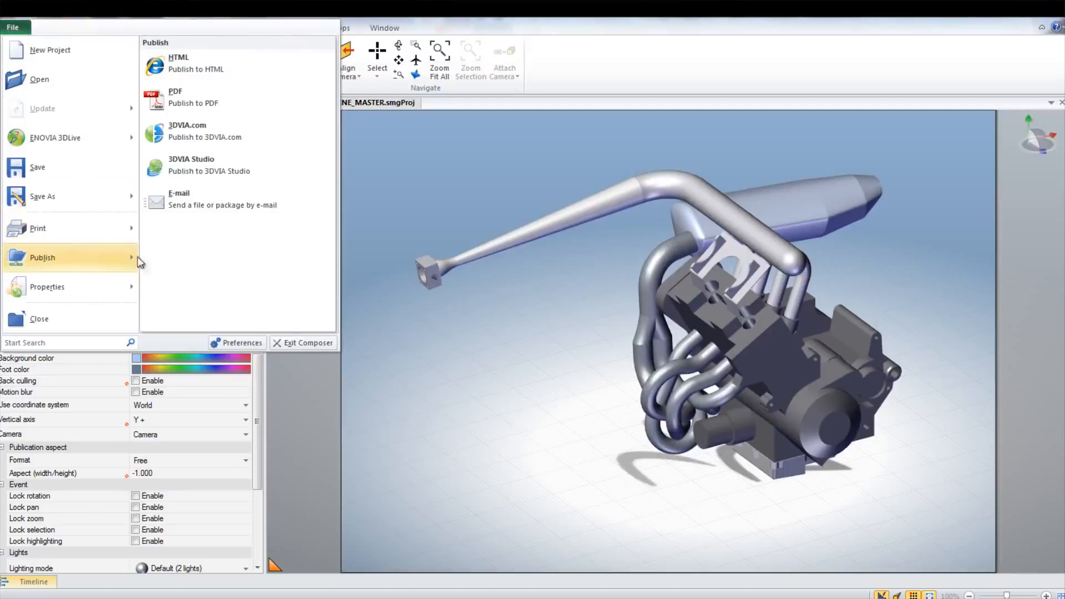
click(216, 93)
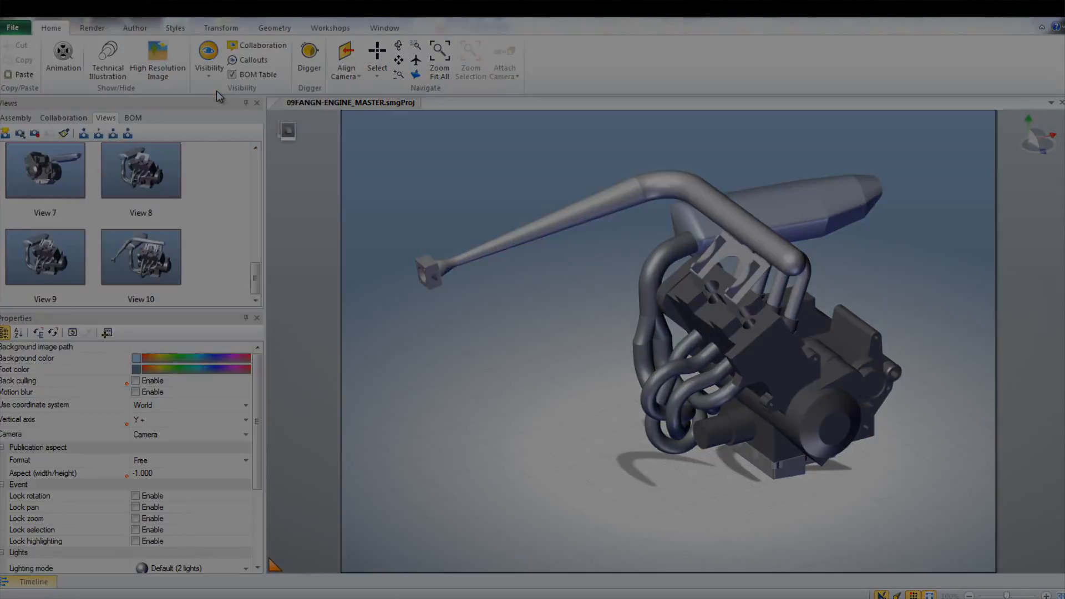
Switch to the published 09FANGN-ENGINE_MASTER.pdf in Adobe Reader and inspect the engine, displaying View 6 and orbiting around the model.
right_drag(775, 389, 746, 358)
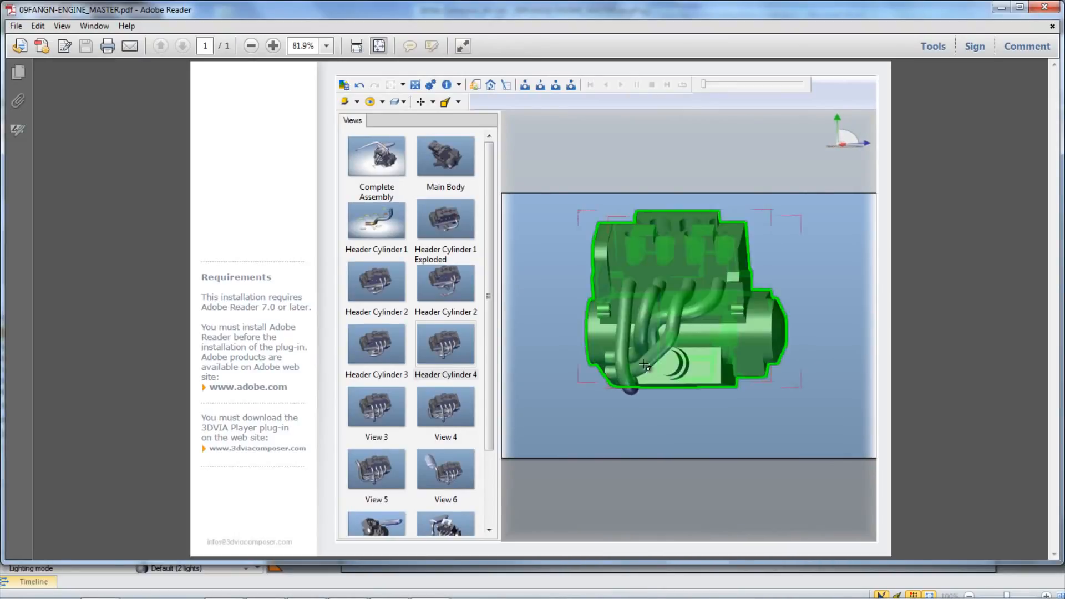
drag(492, 422, 489, 498)
click(454, 383)
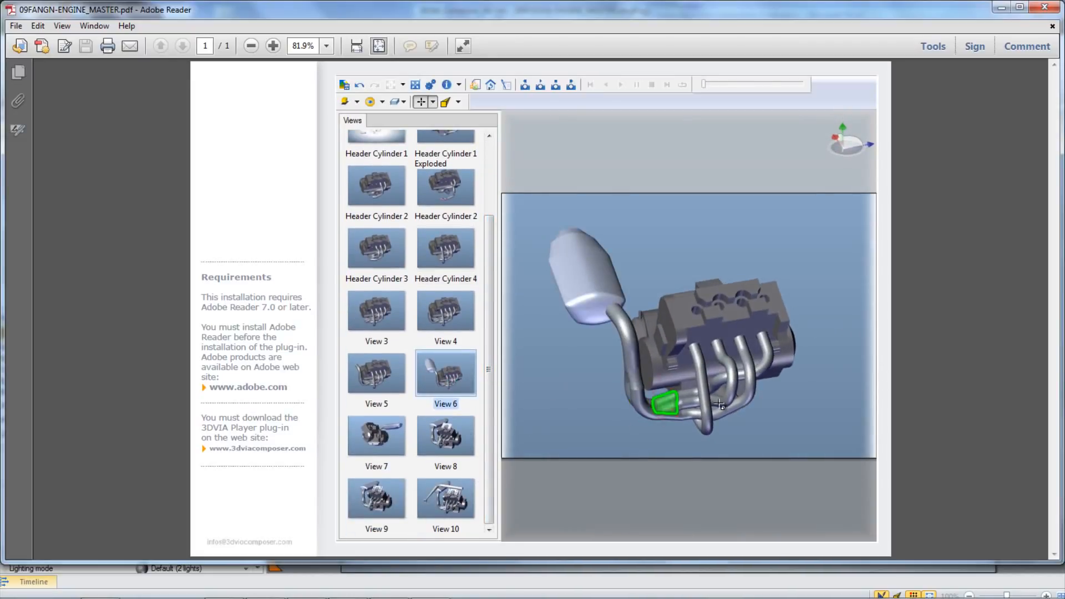
drag(760, 424, 824, 405)
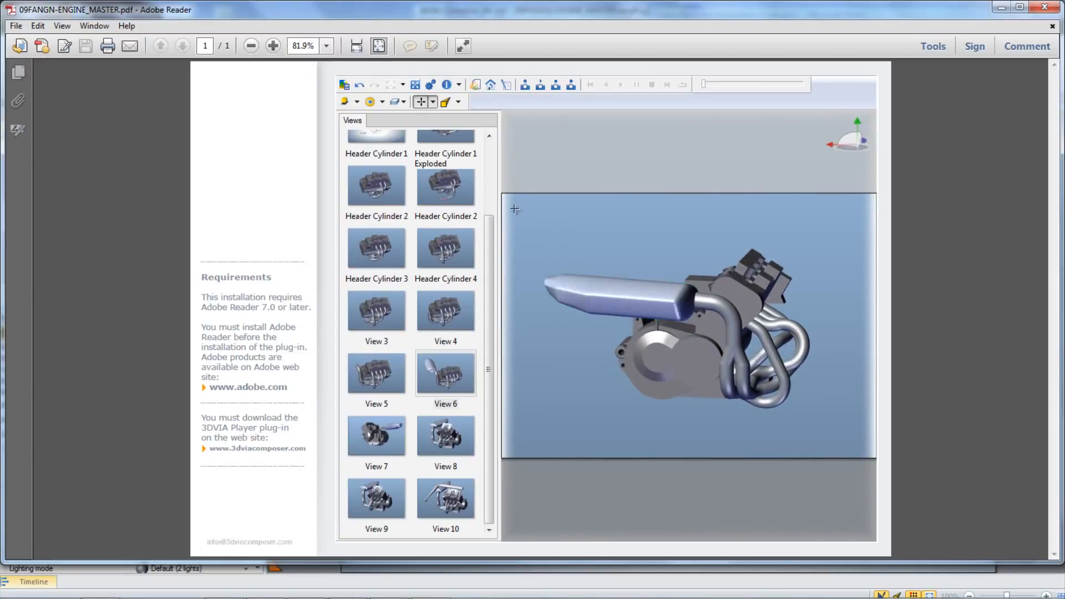
Display the Complete Assembly view and step through the assembly views in the published PDF.
scroll(490, 235, up, 3)
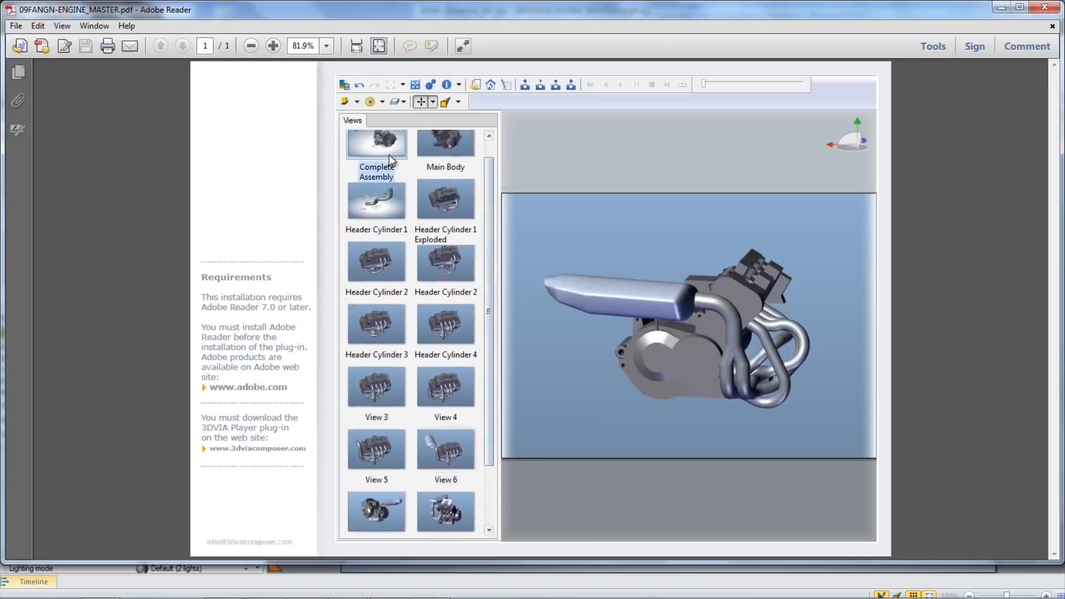
click(390, 160)
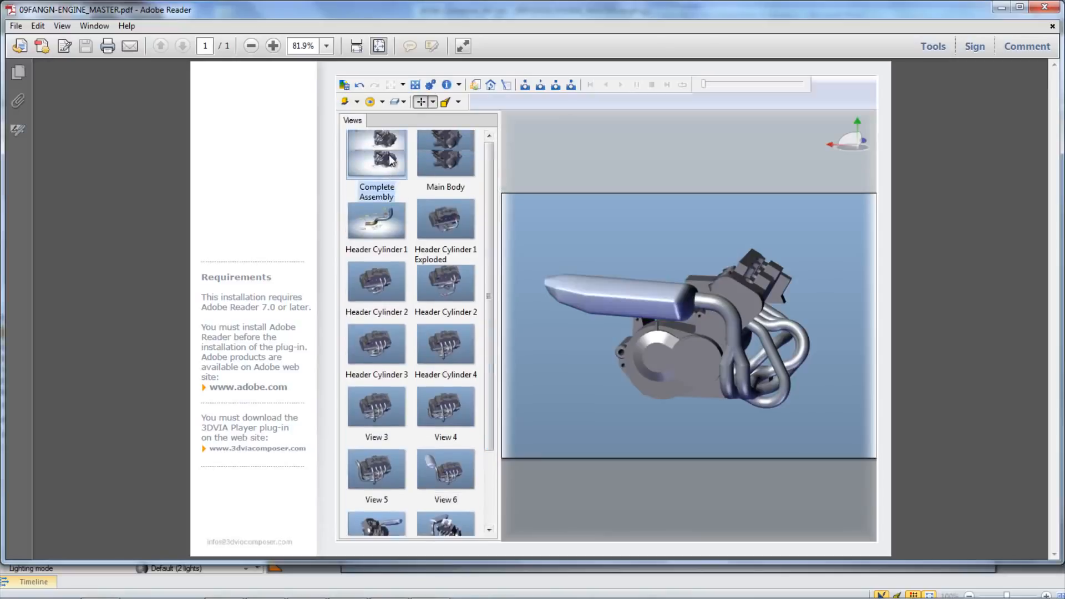
click(541, 85)
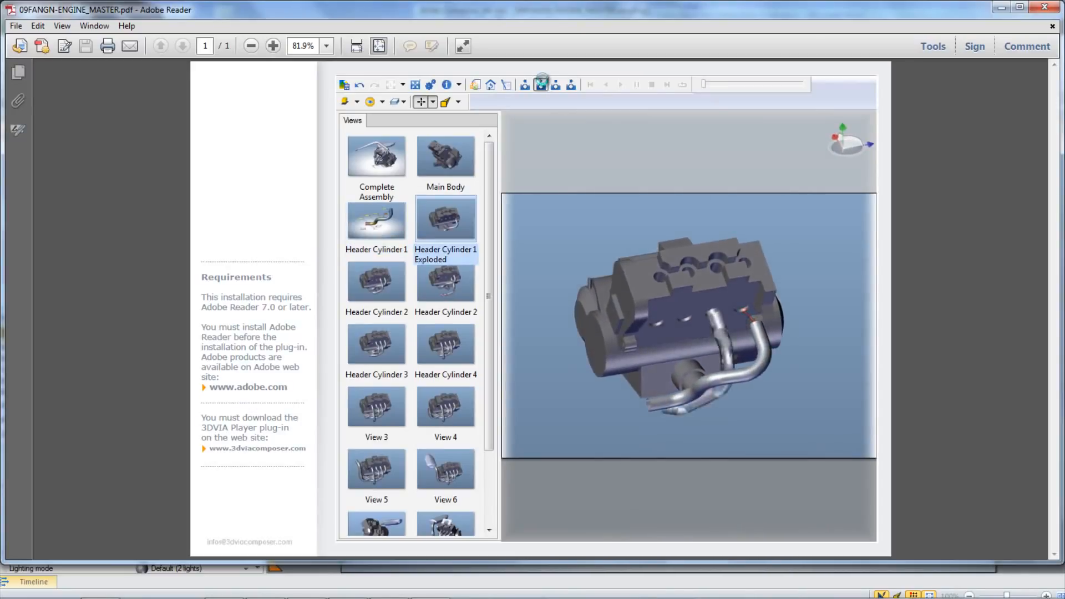
click(542, 84)
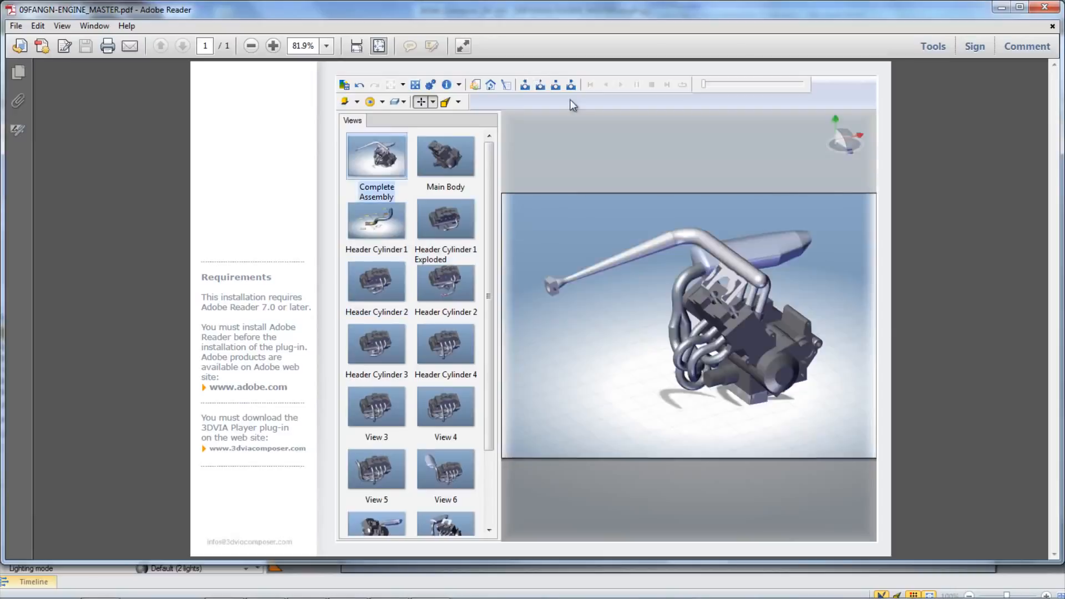